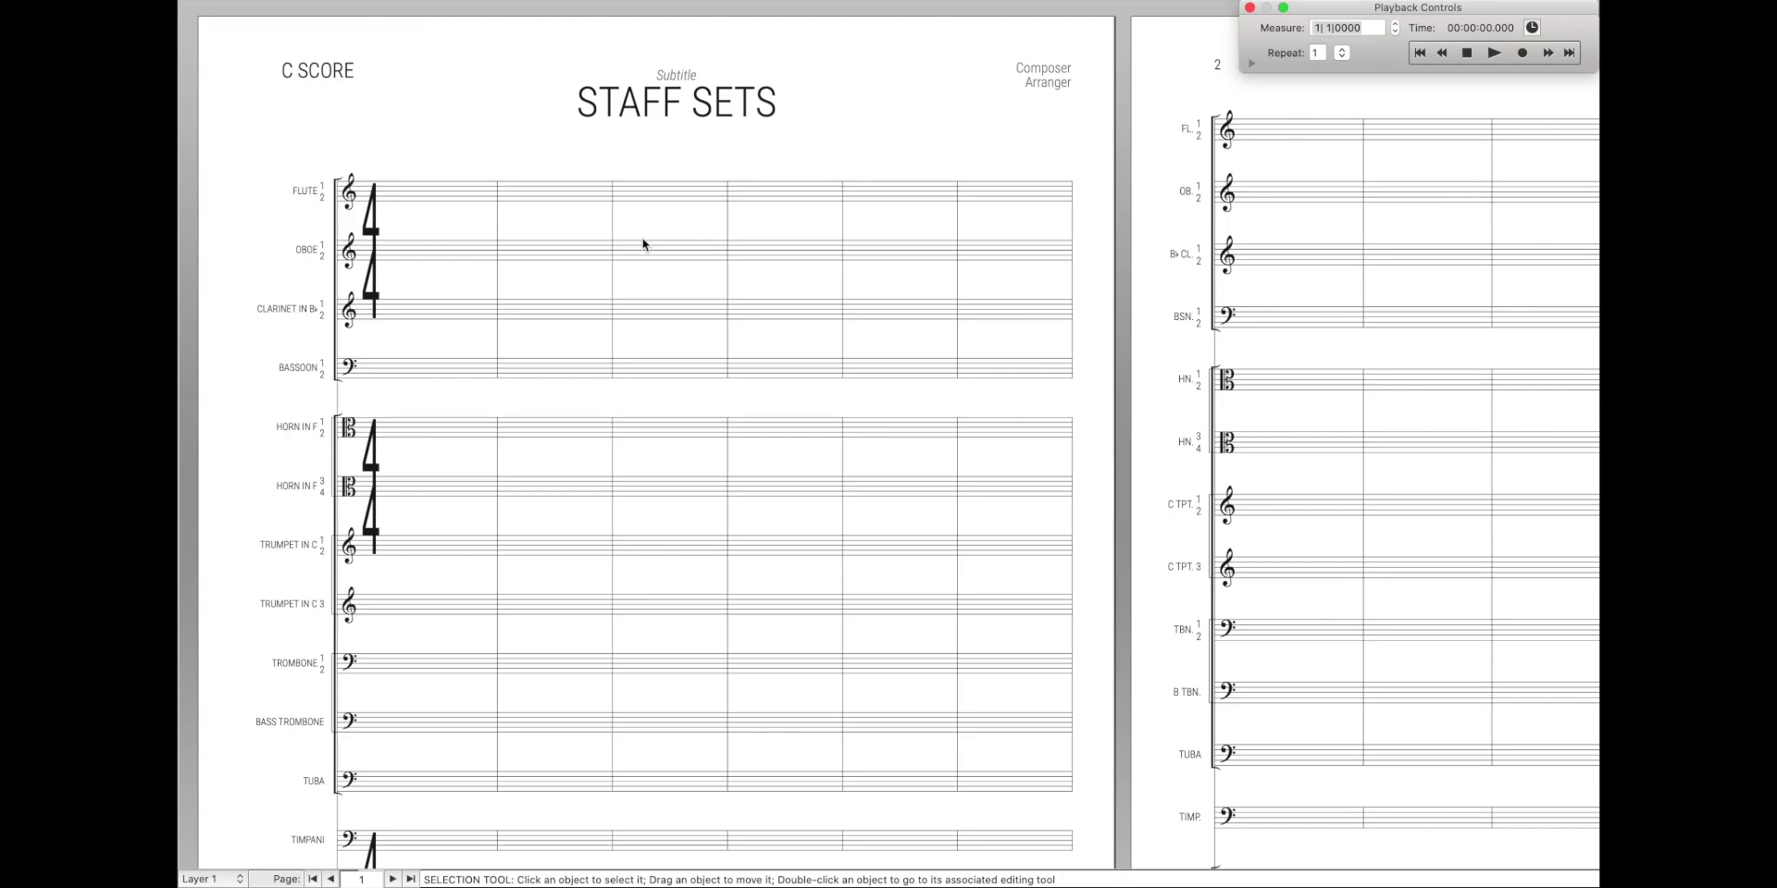
Scroll through the score and select the first Bassoon, Bass Trombone and Tuba measures.
scroll(531, 153, down, 1)
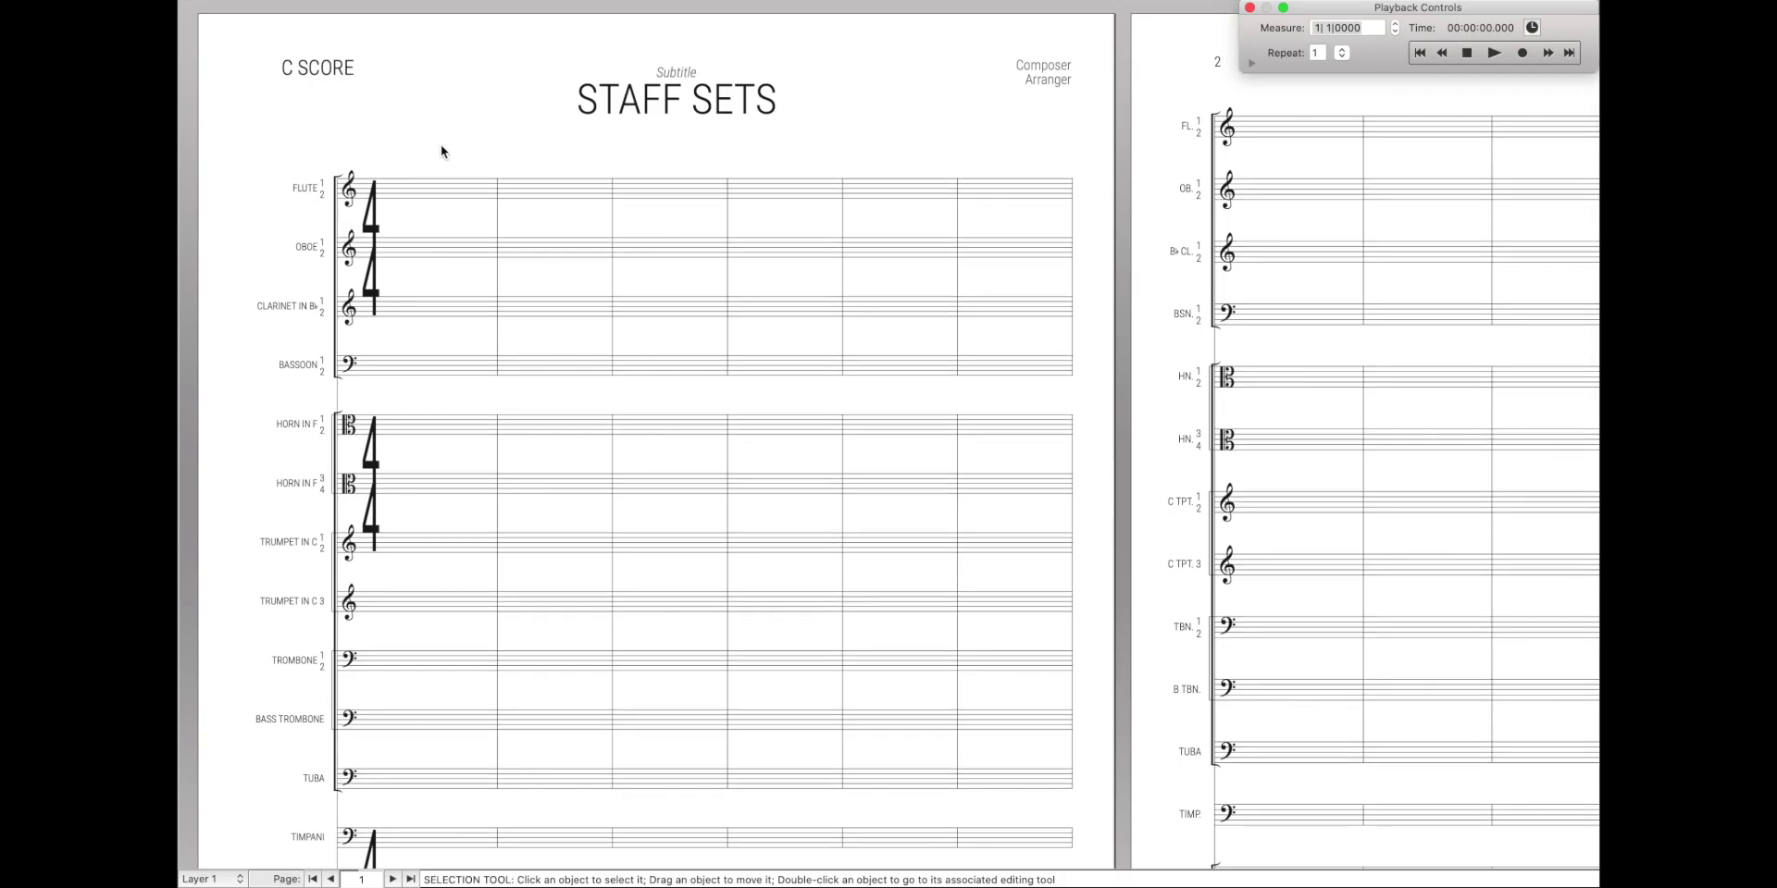
scroll(398, 123, down, 5)
scroll(398, 127, down, 8)
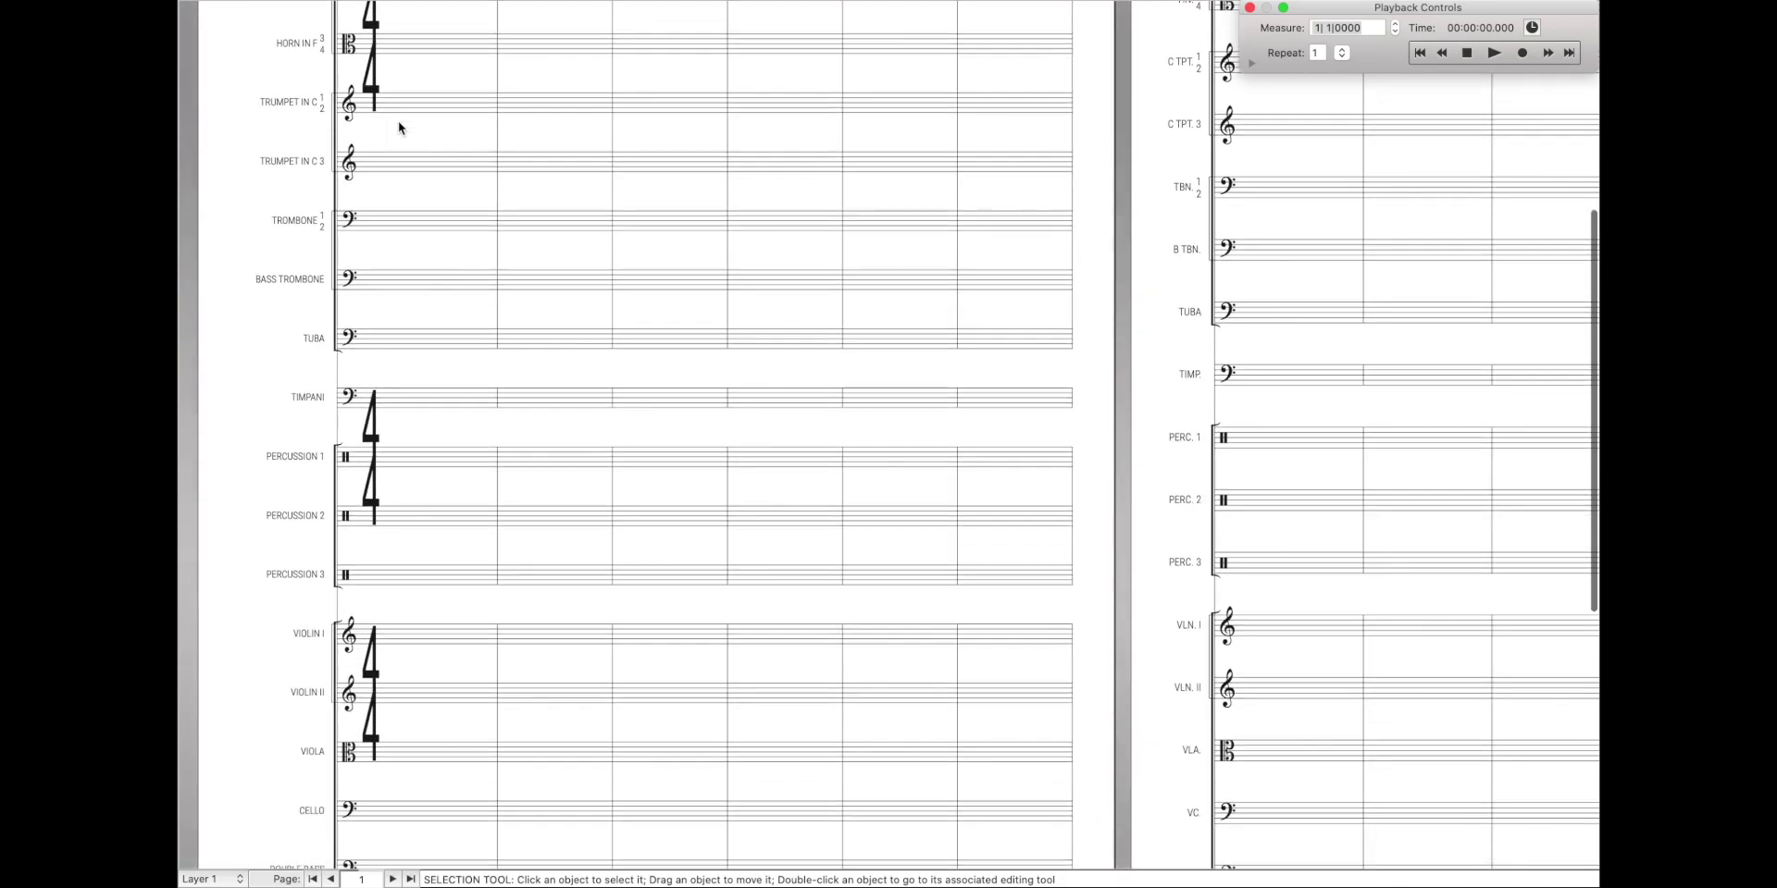
scroll(446, 344, up, 9)
scroll(446, 342, up, 2)
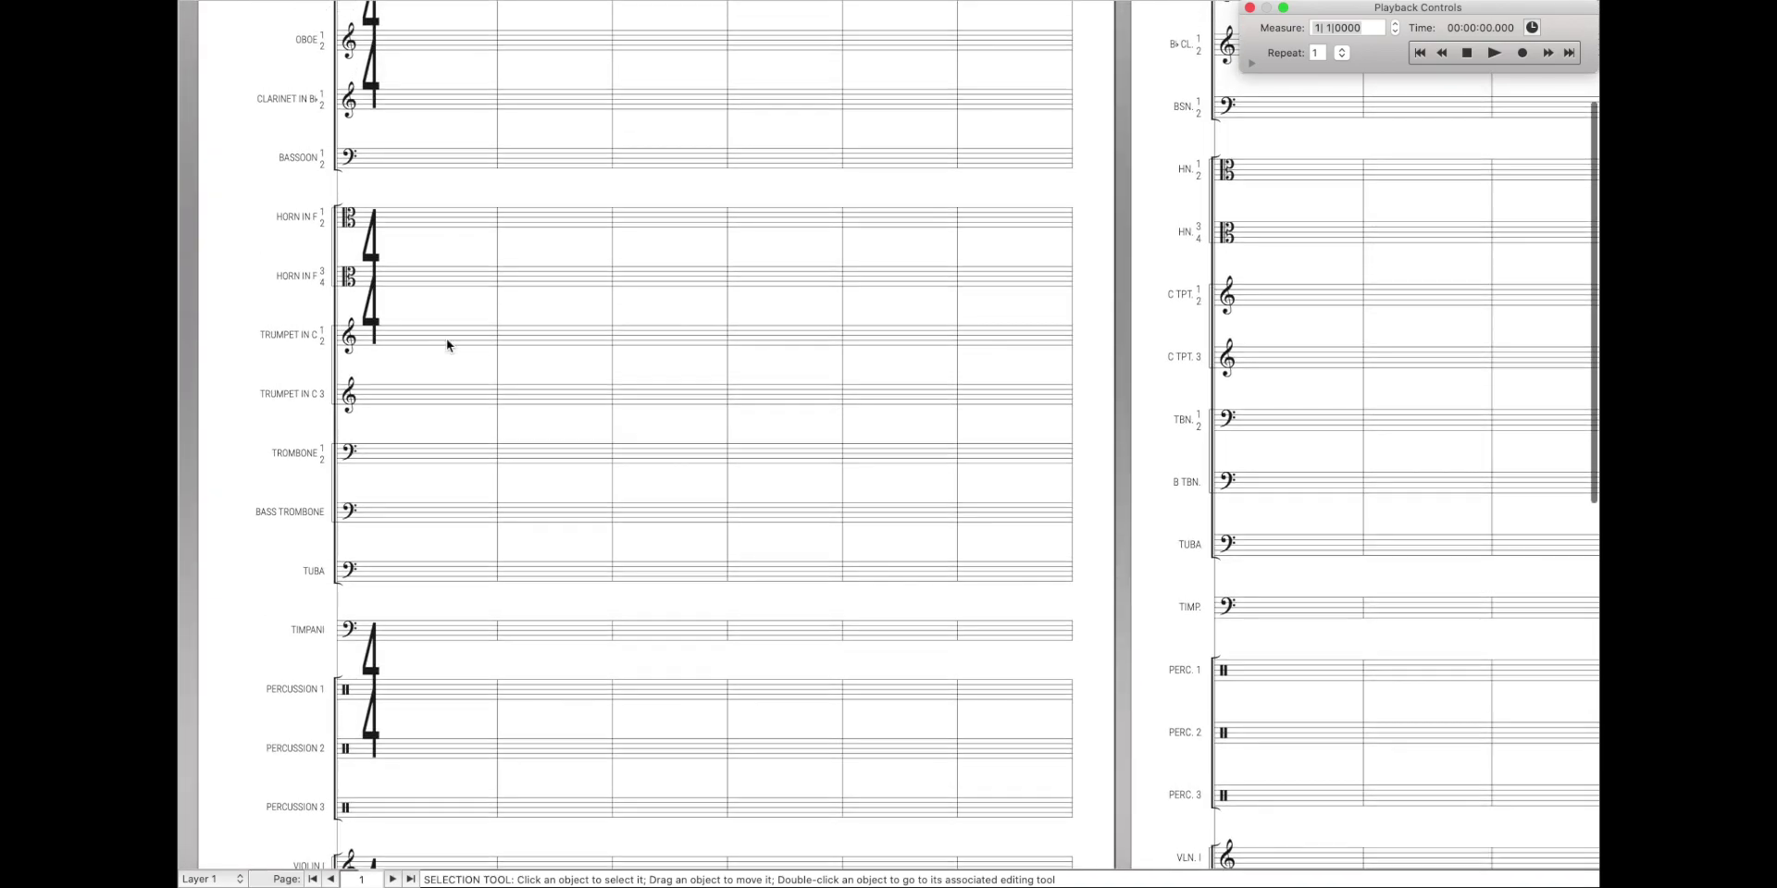
scroll(446, 345, up, 4)
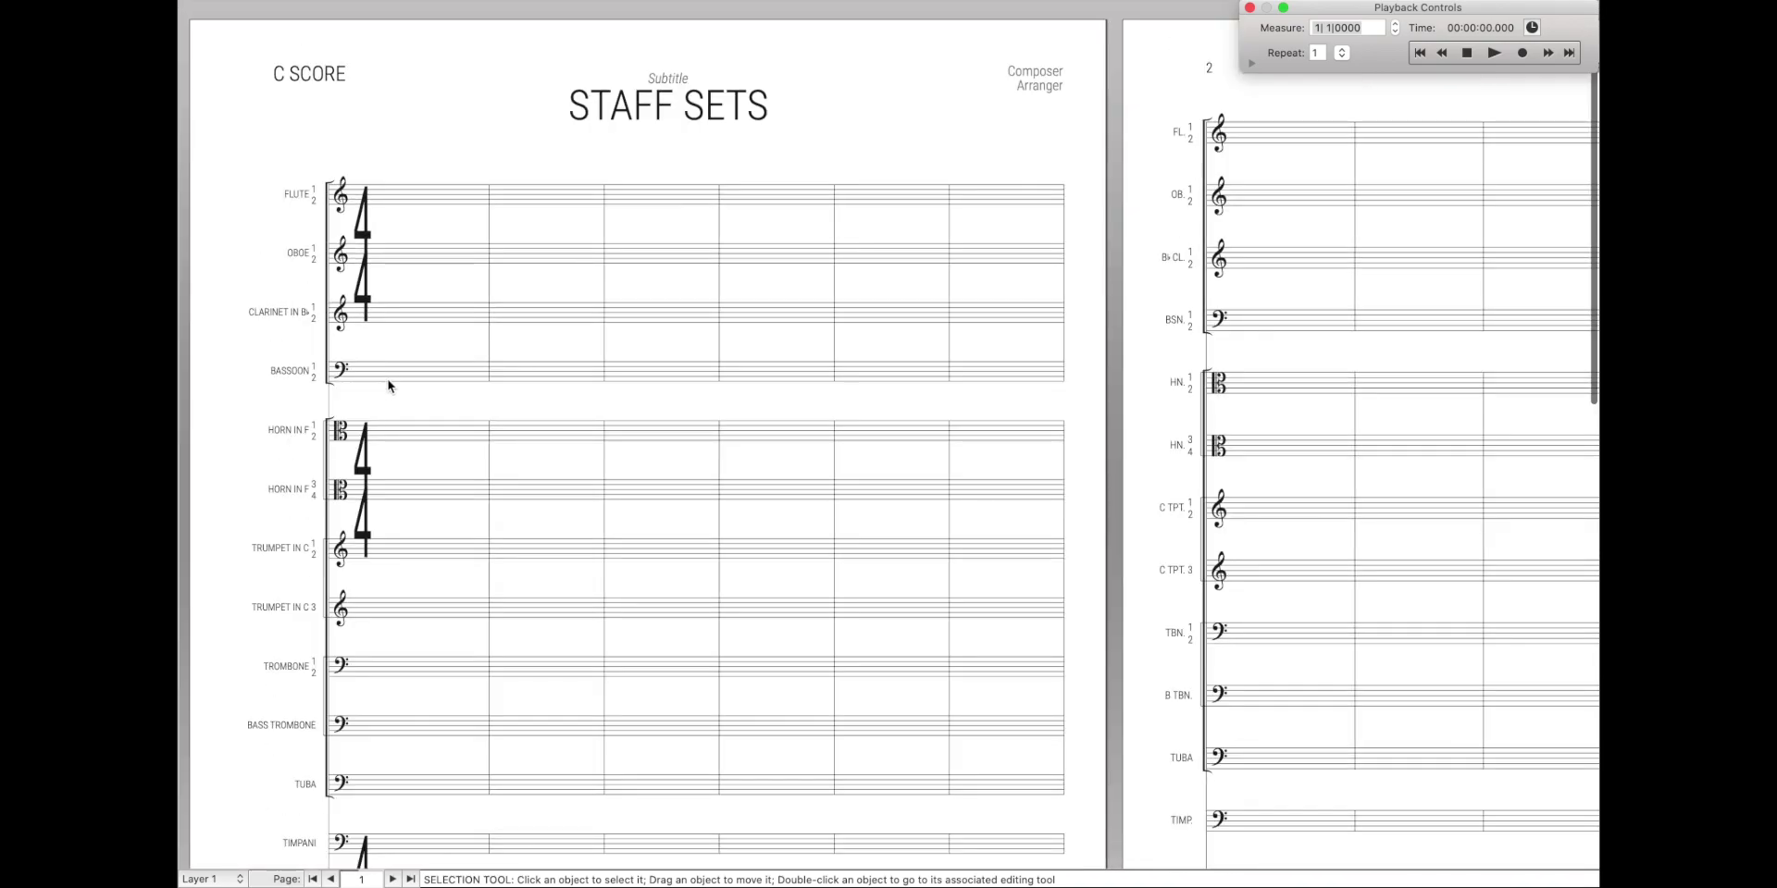
click(396, 374)
scroll(396, 374, down, 3)
click(404, 544)
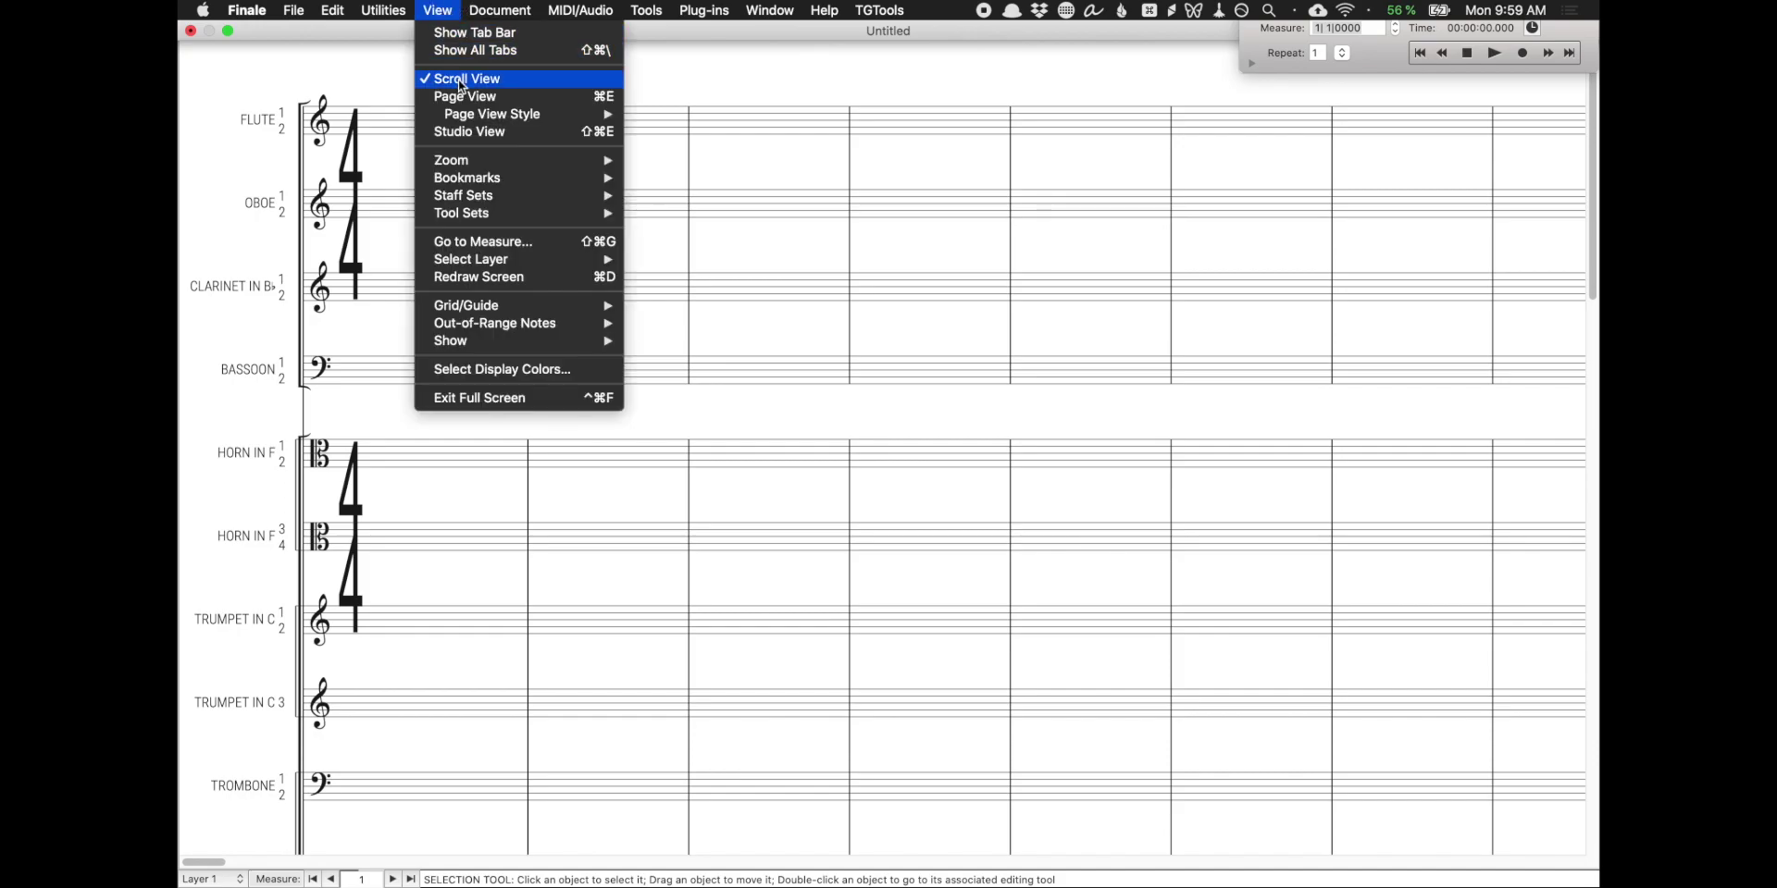
Switch the score to Scroll View and return to the Flute staff at the top.
click(703, 85)
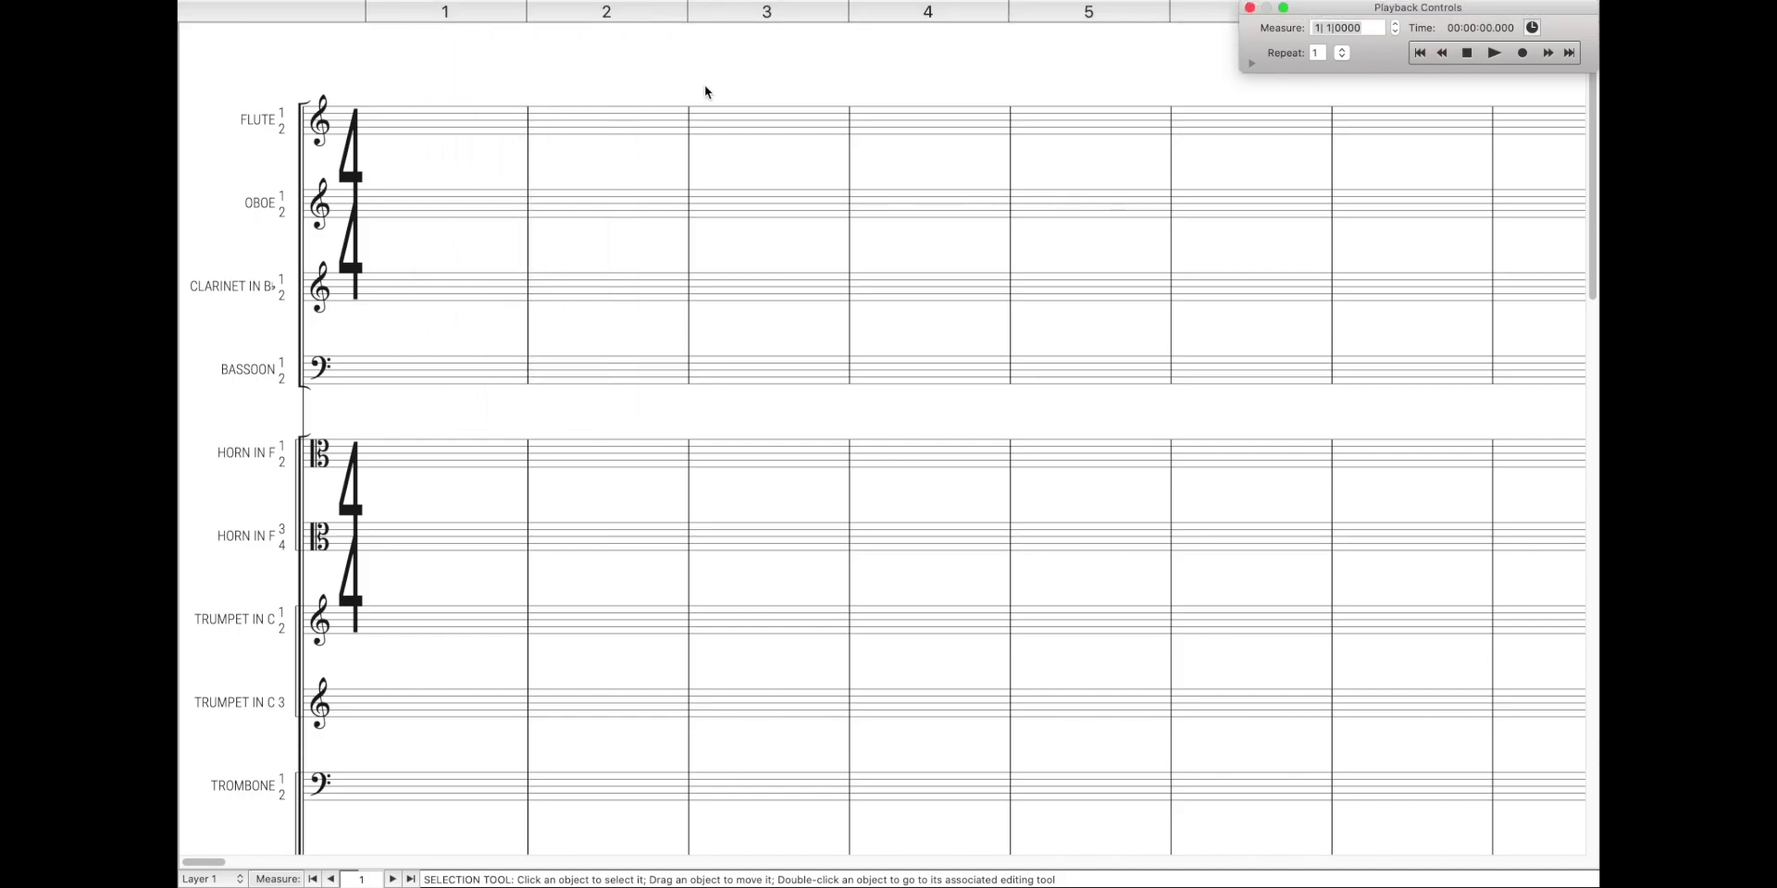
scroll(704, 85, down, 3)
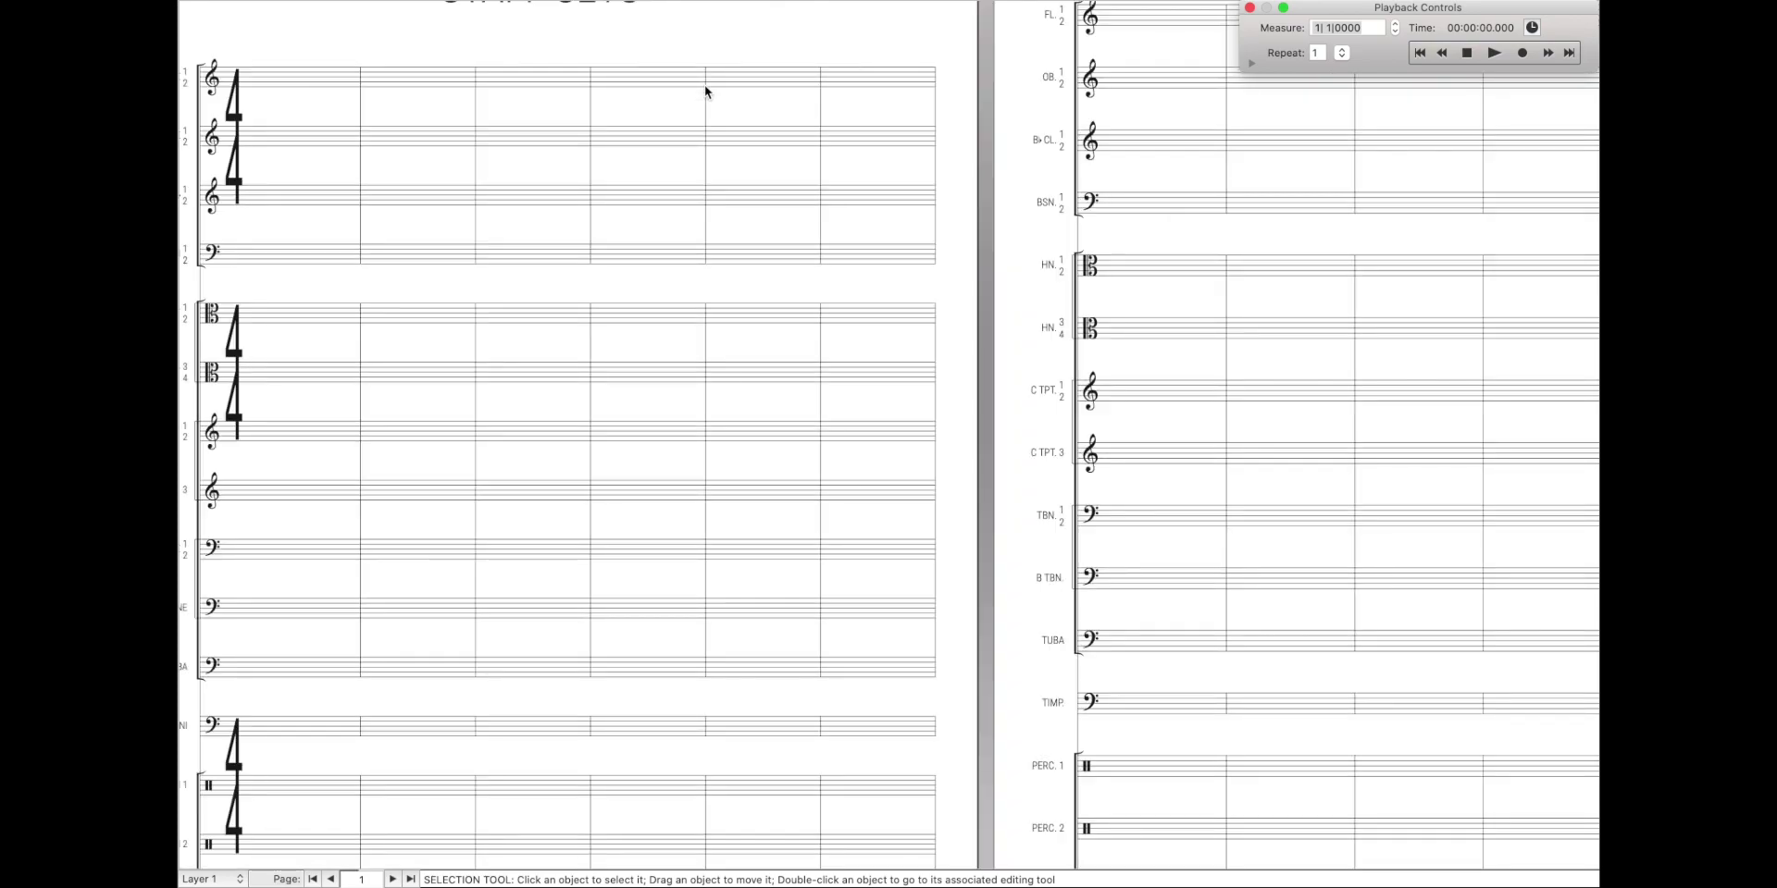
scroll(703, 85, up, 3)
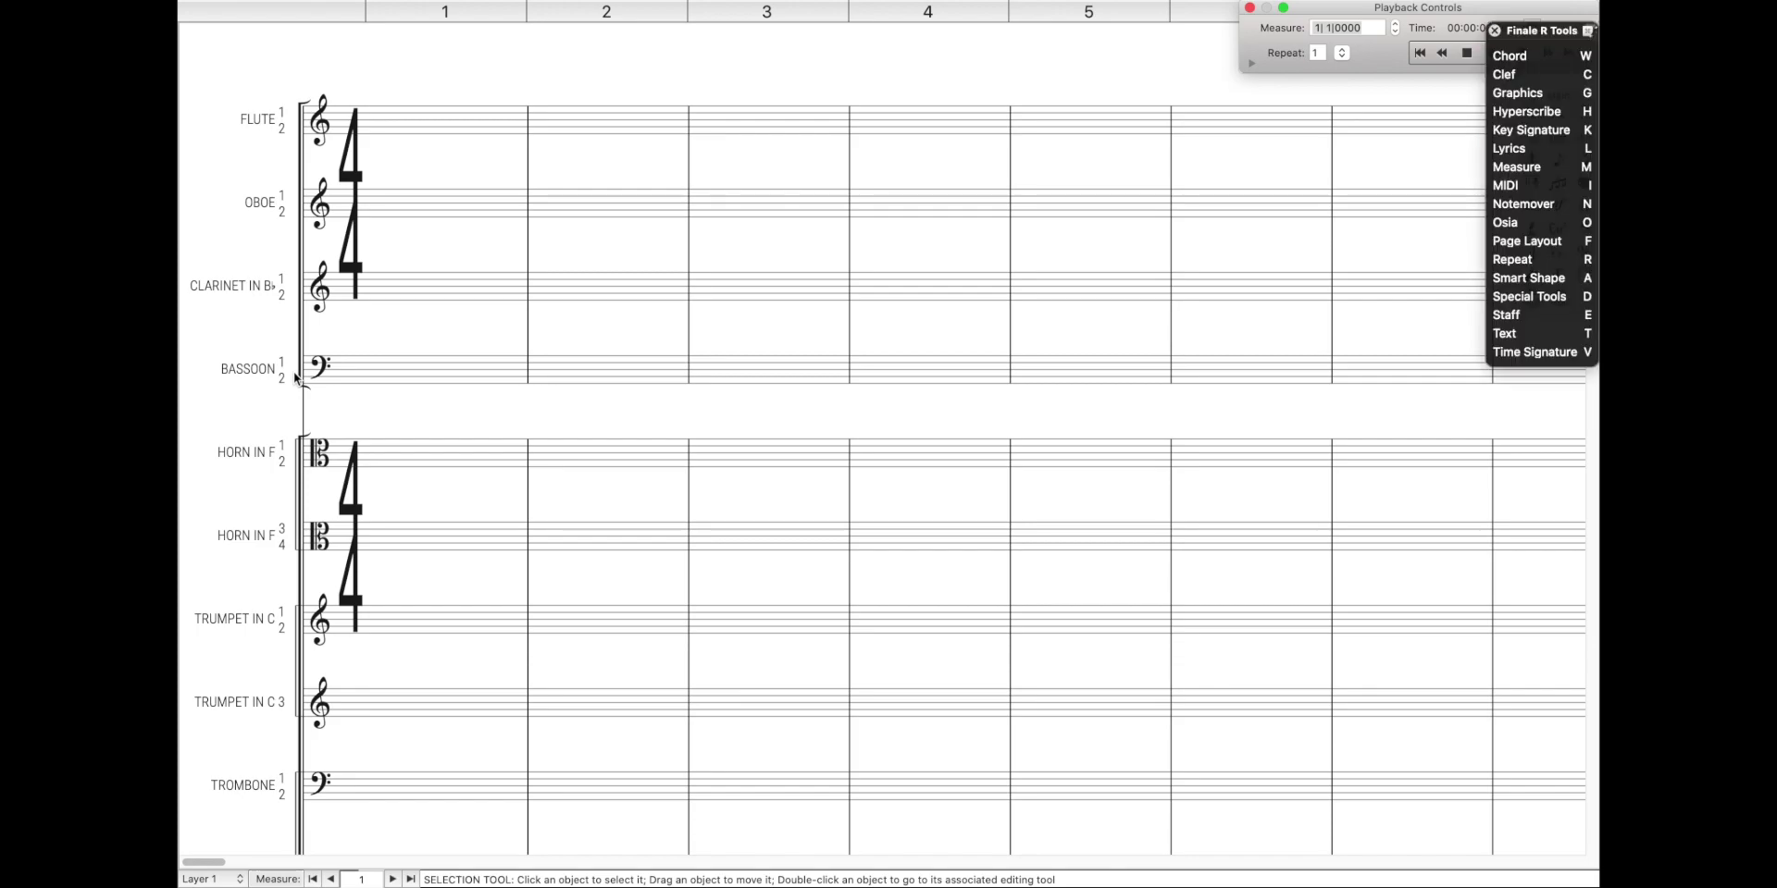
Use the Staff tool (s) to select the Bassoon, Bass Trombone, Tuba, Cello and Double Bass staves.
key(s)
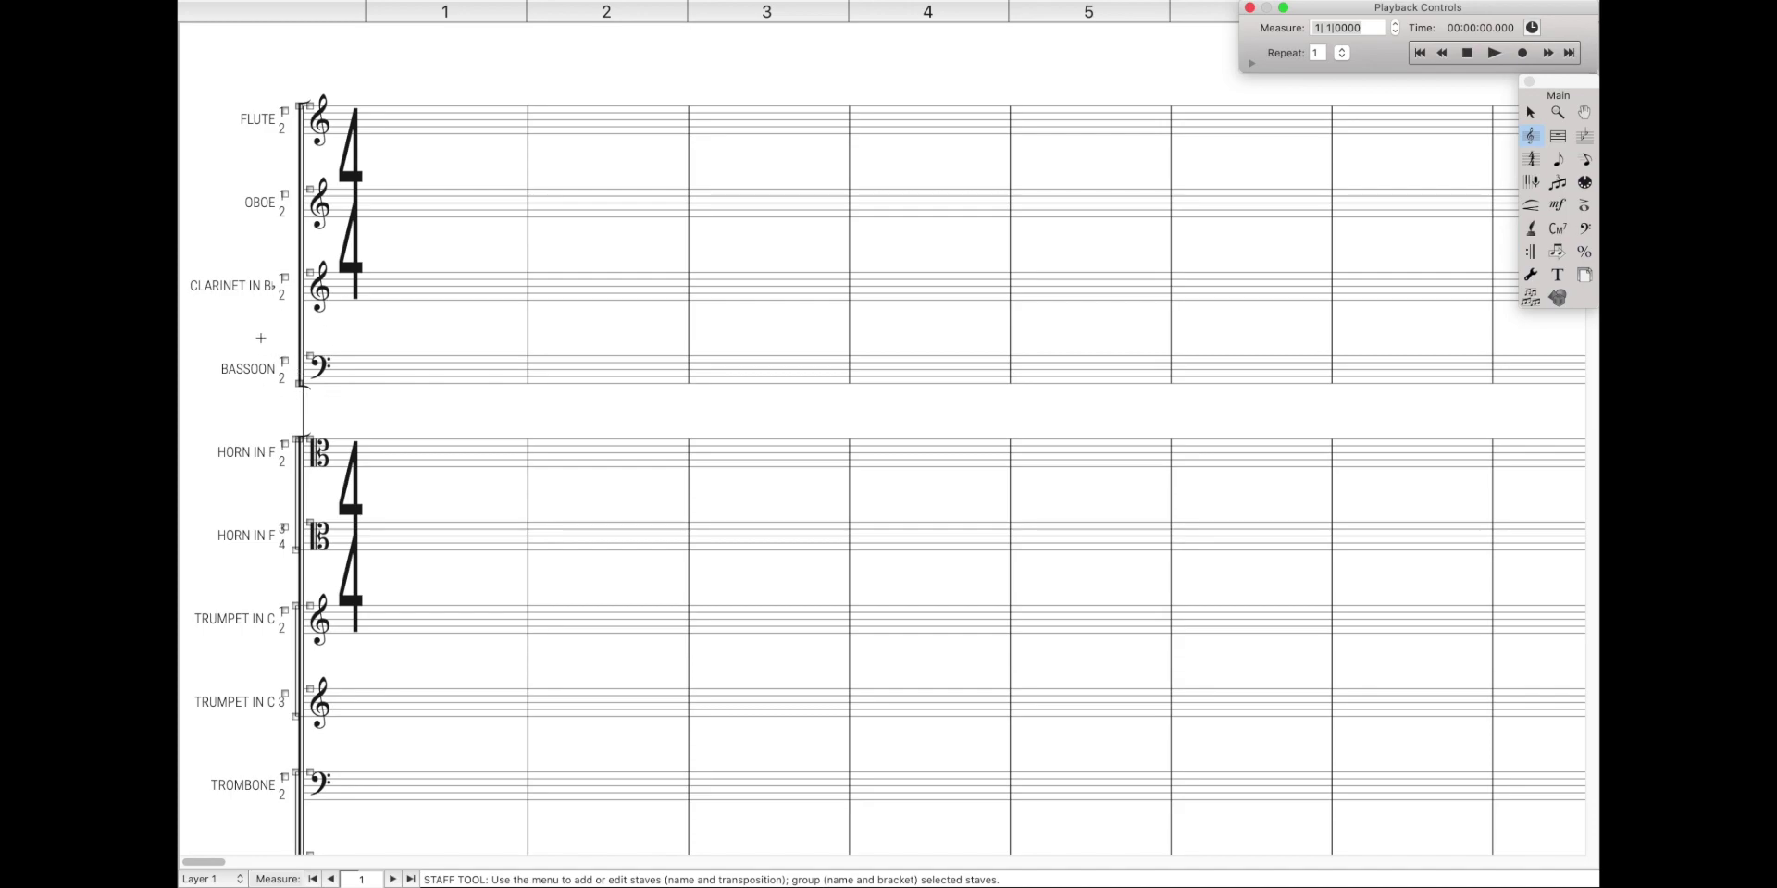
drag(258, 336, 344, 397)
scroll(333, 387, down, 5)
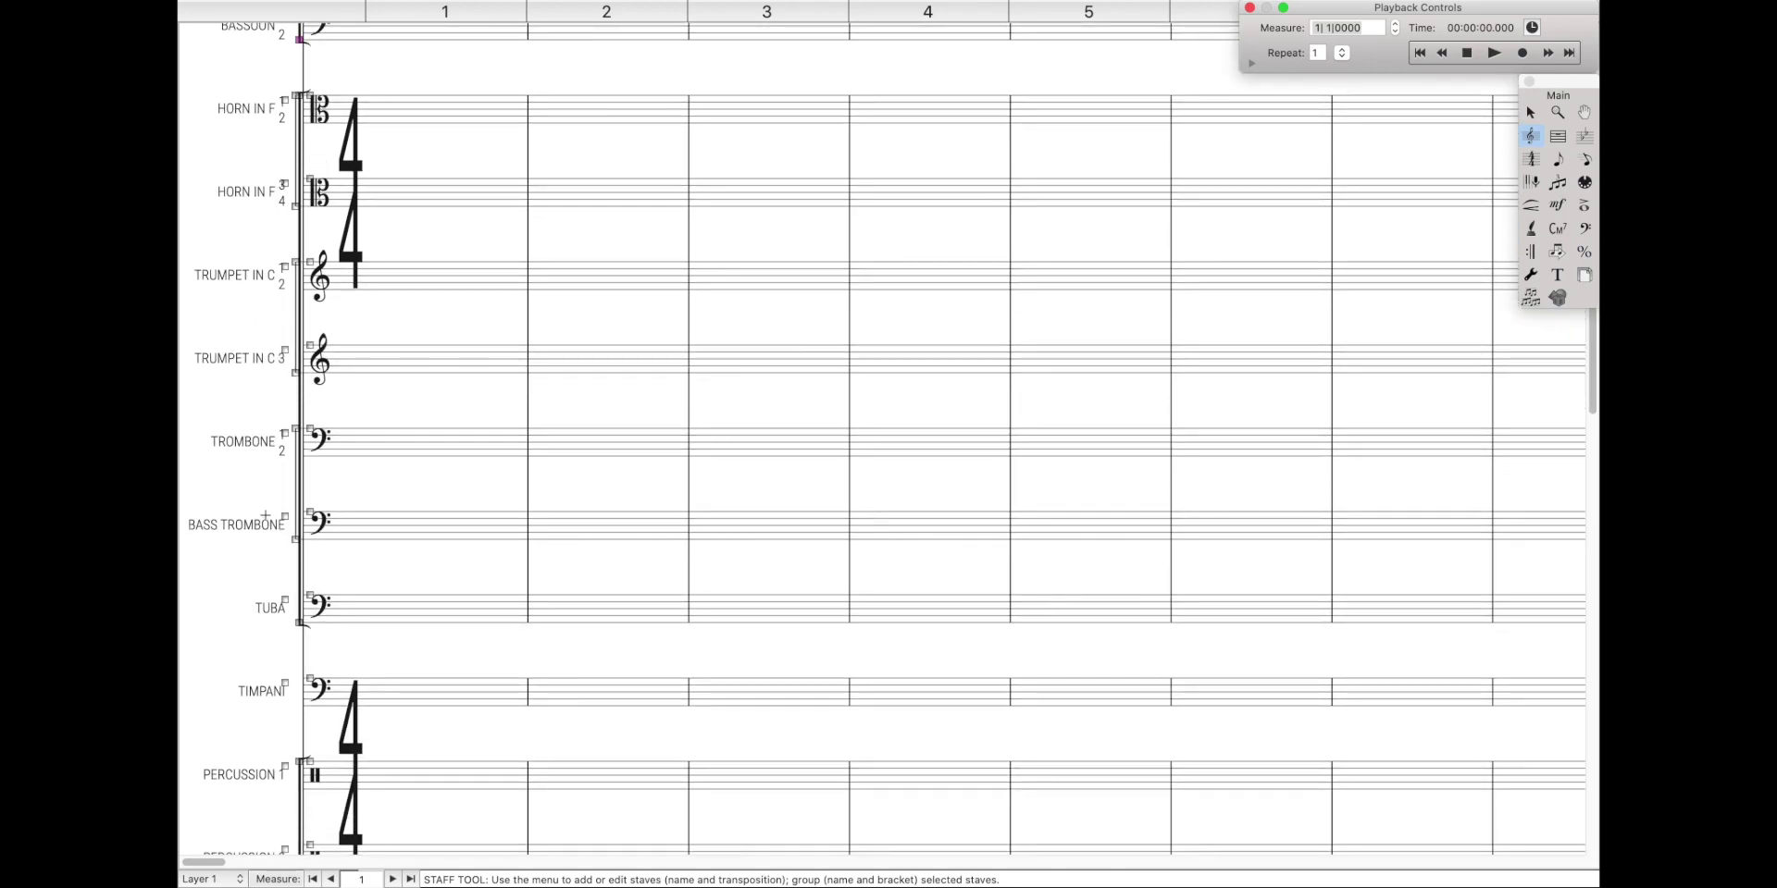
drag(256, 500, 379, 671)
scroll(335, 552, up, 3)
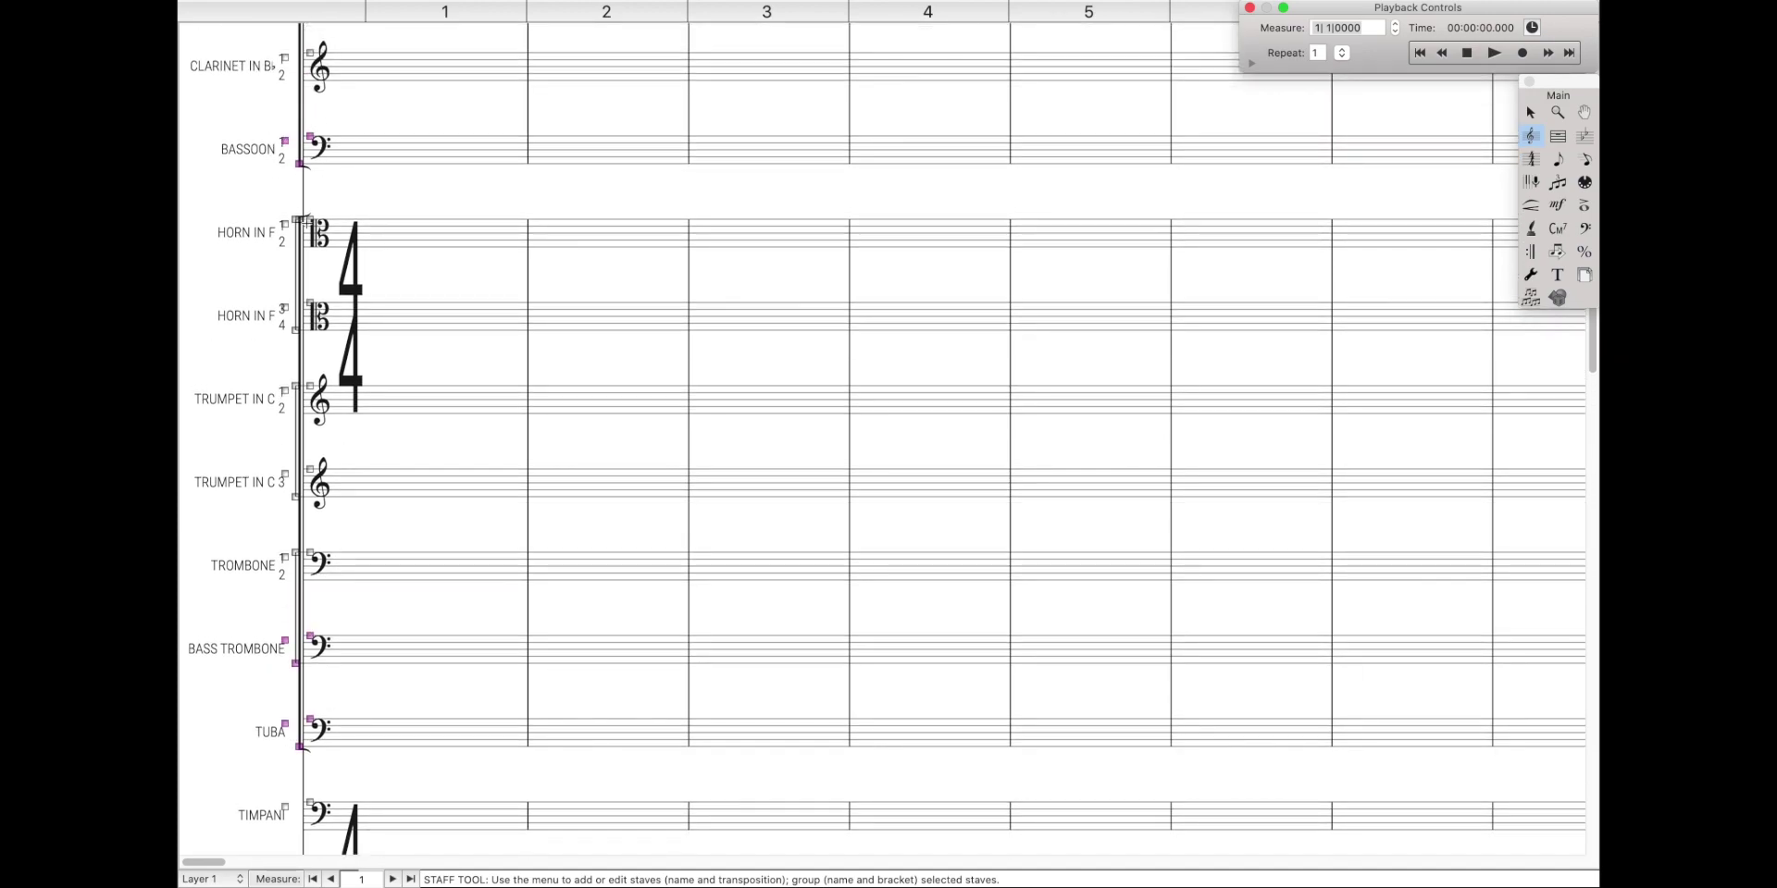
scroll(350, 226, down, 10)
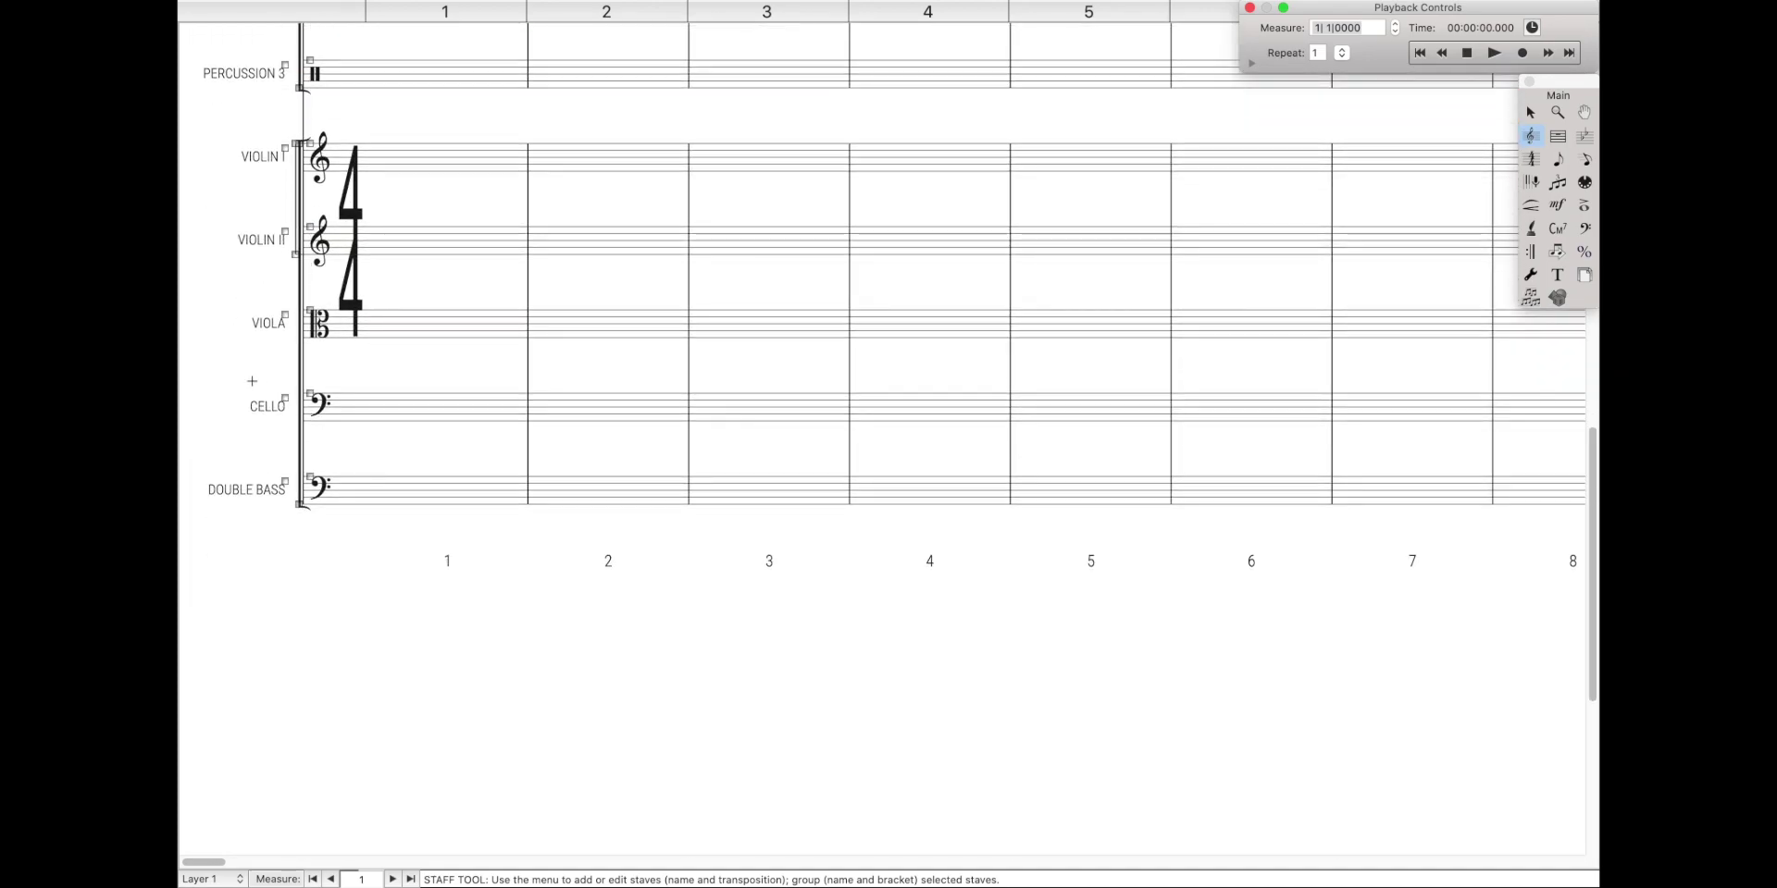
drag(252, 380, 387, 552)
Program the five selected low staves as Staff Set 1 from View > Staff Sets.
mouse_move(348, 6)
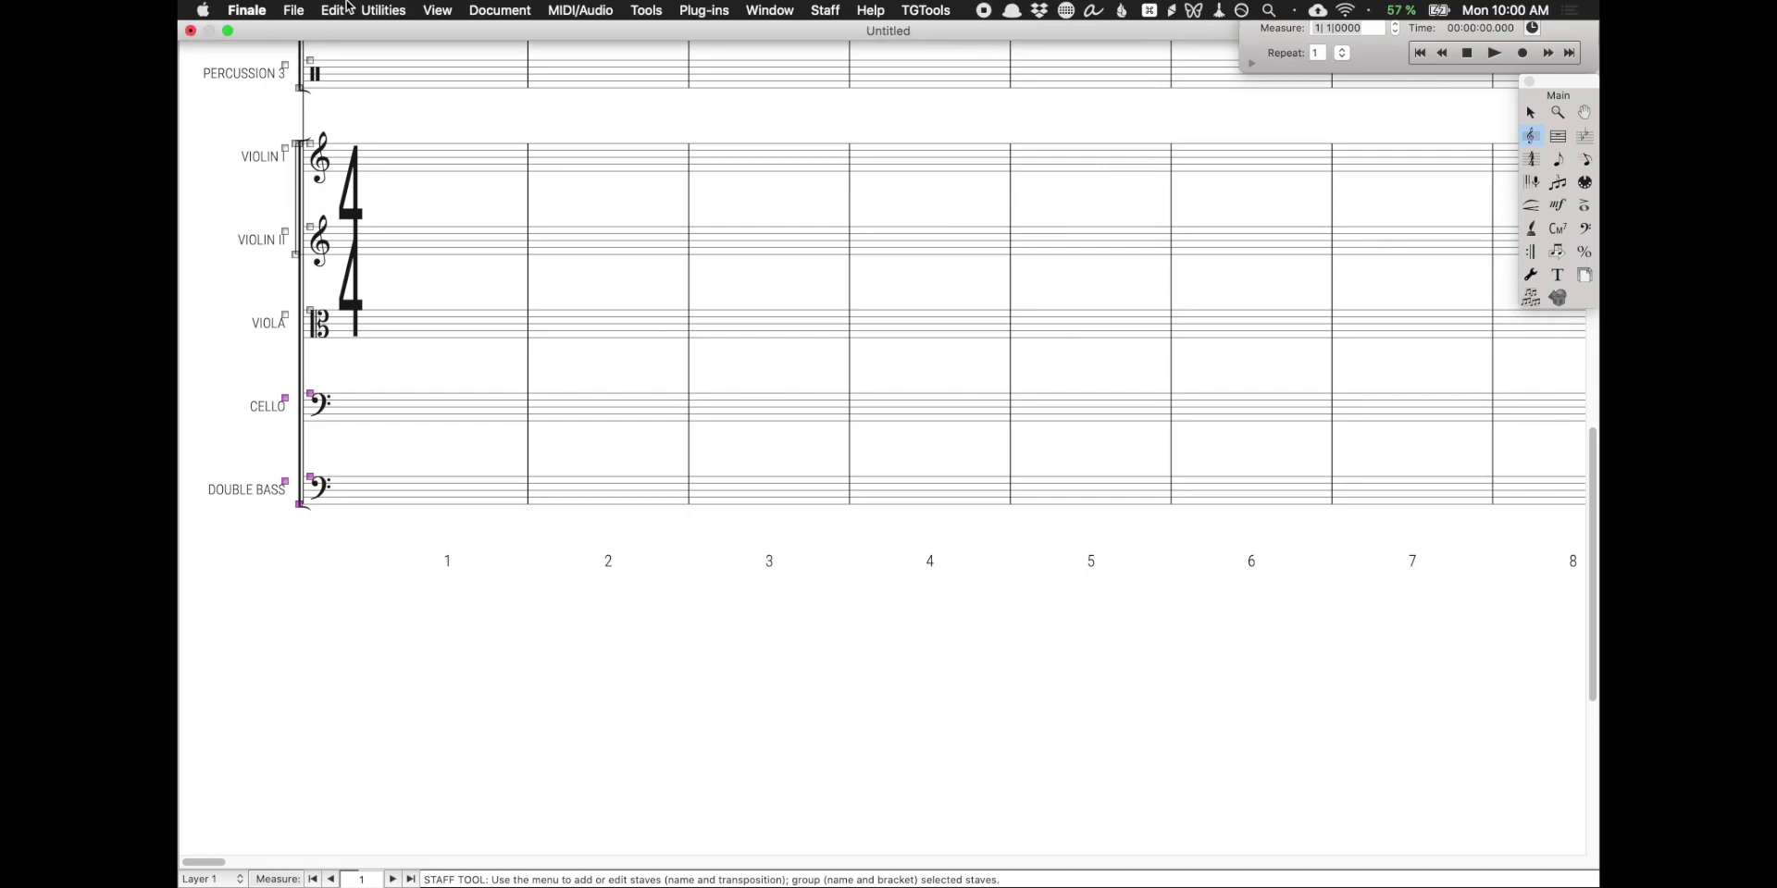
click(436, 10)
mouse_move(504, 204)
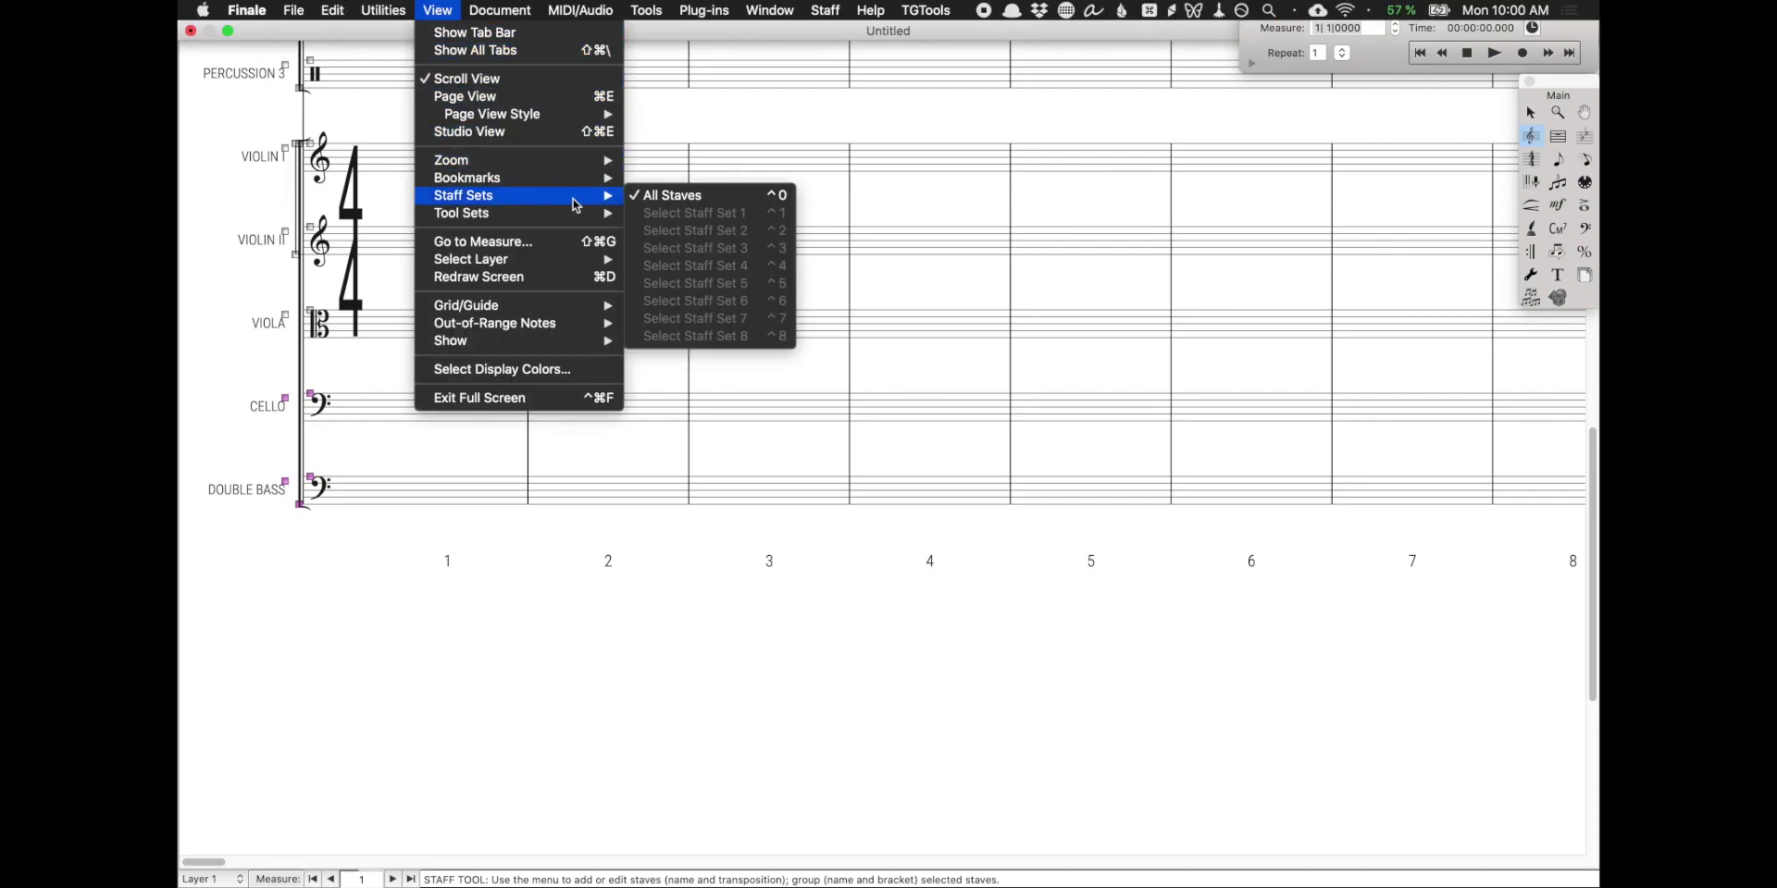
key(alt)
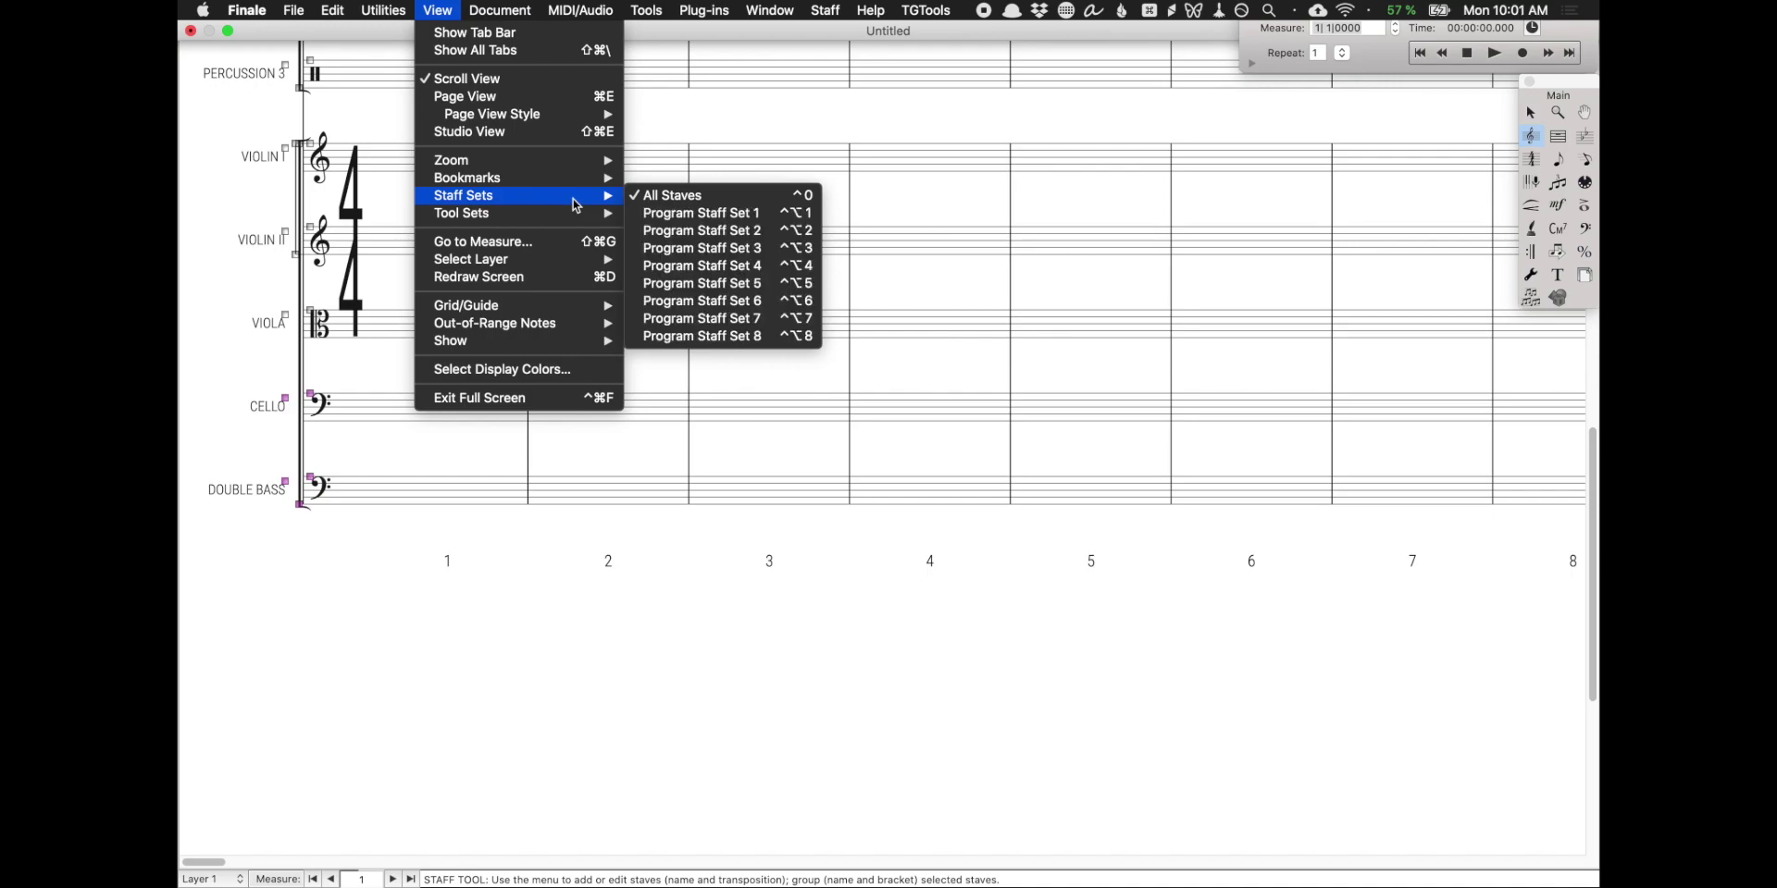
key(alt)
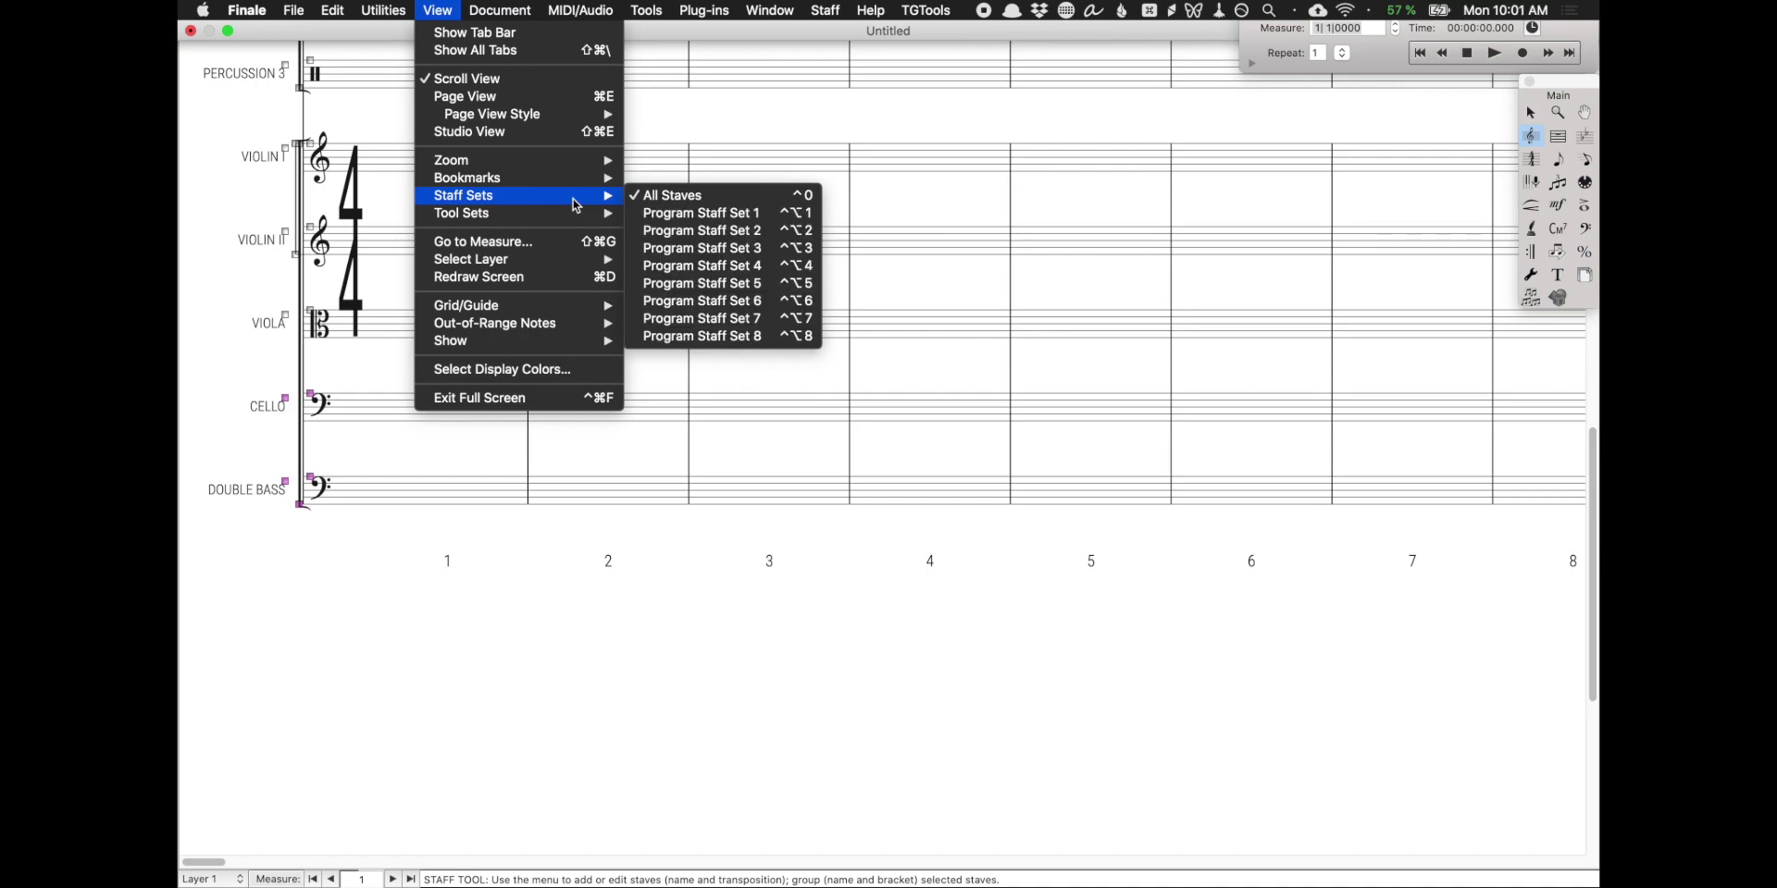
alt+click(726, 222)
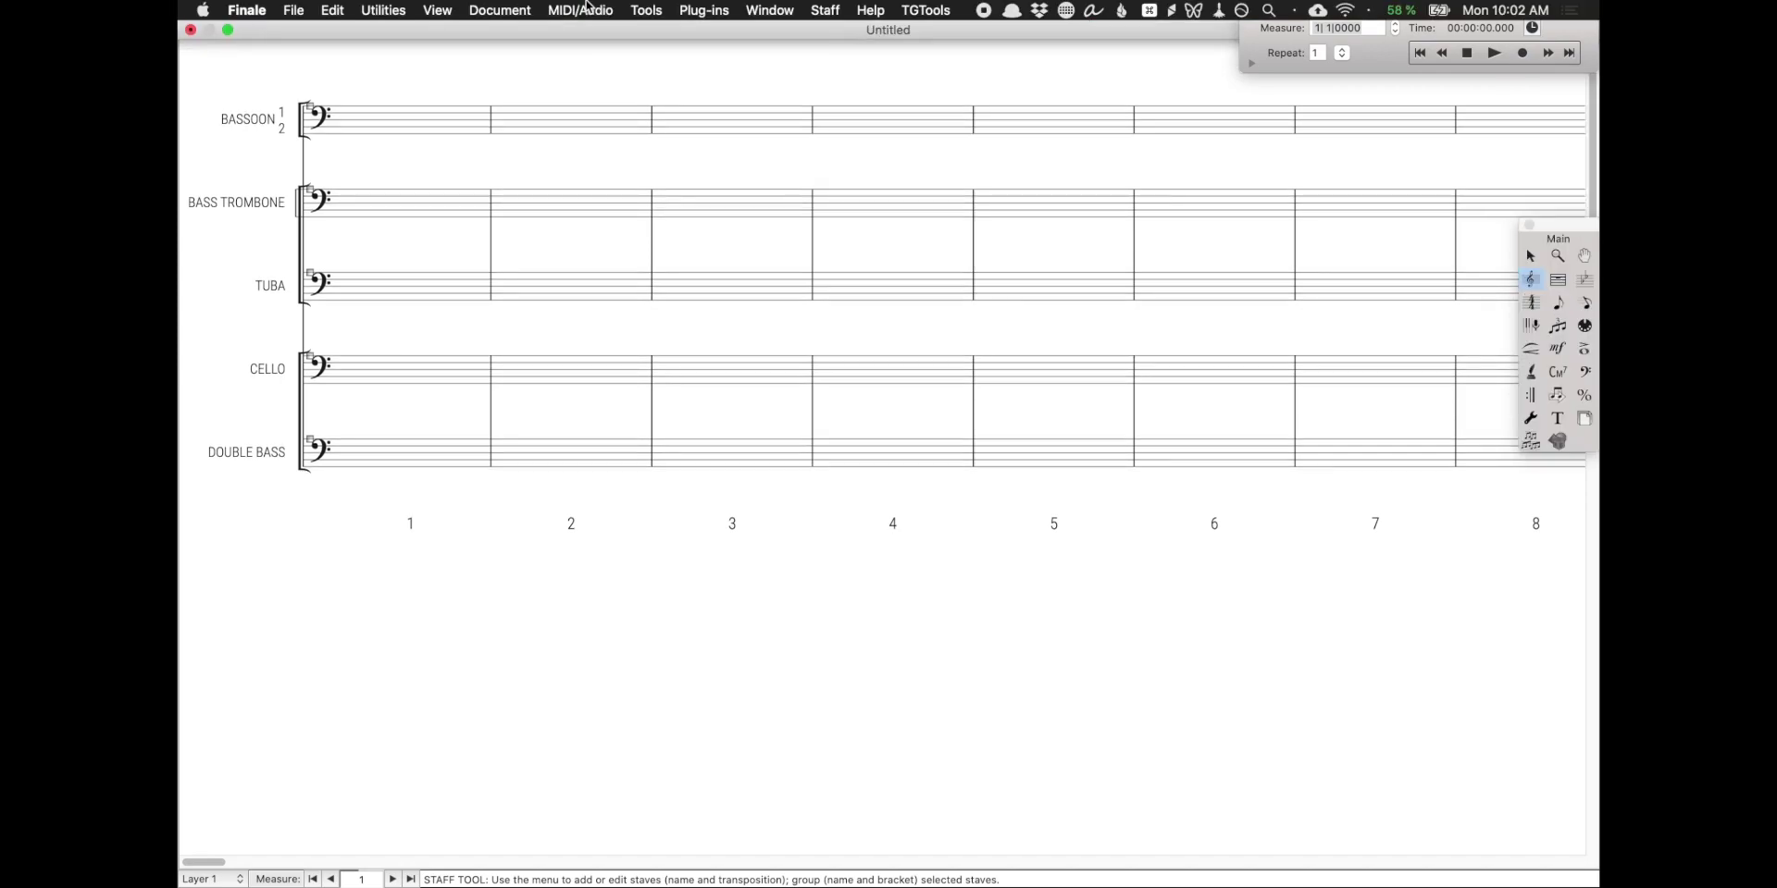
Show every staff again with View > Staff Sets > All Staves.
click(448, 10)
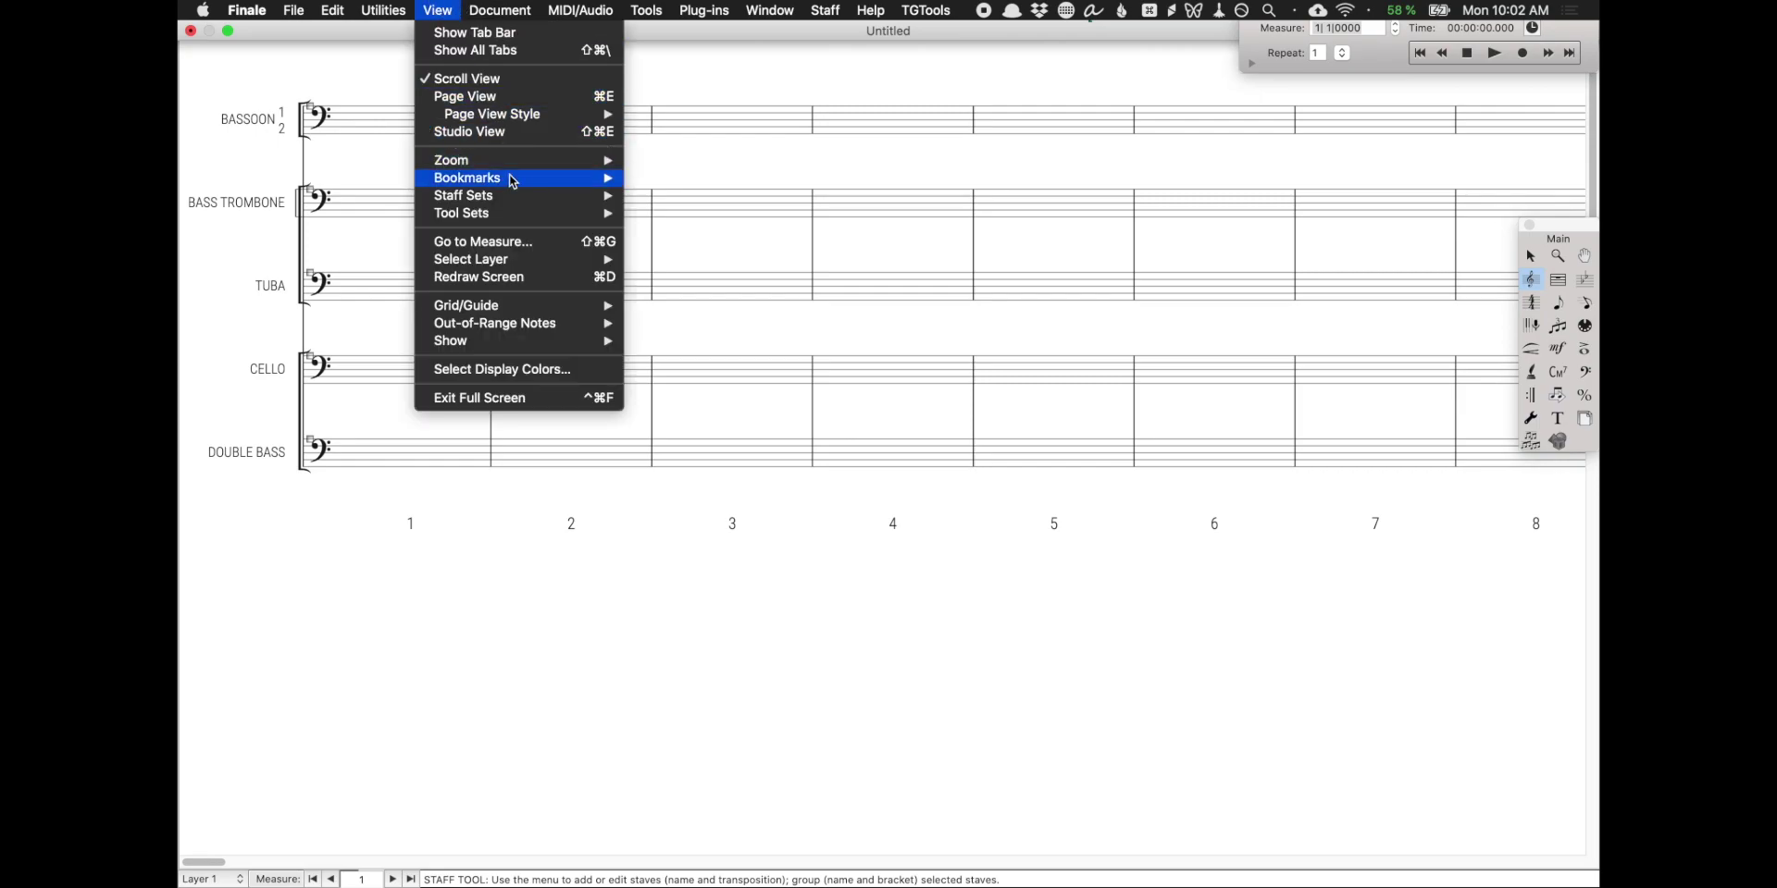
click(679, 198)
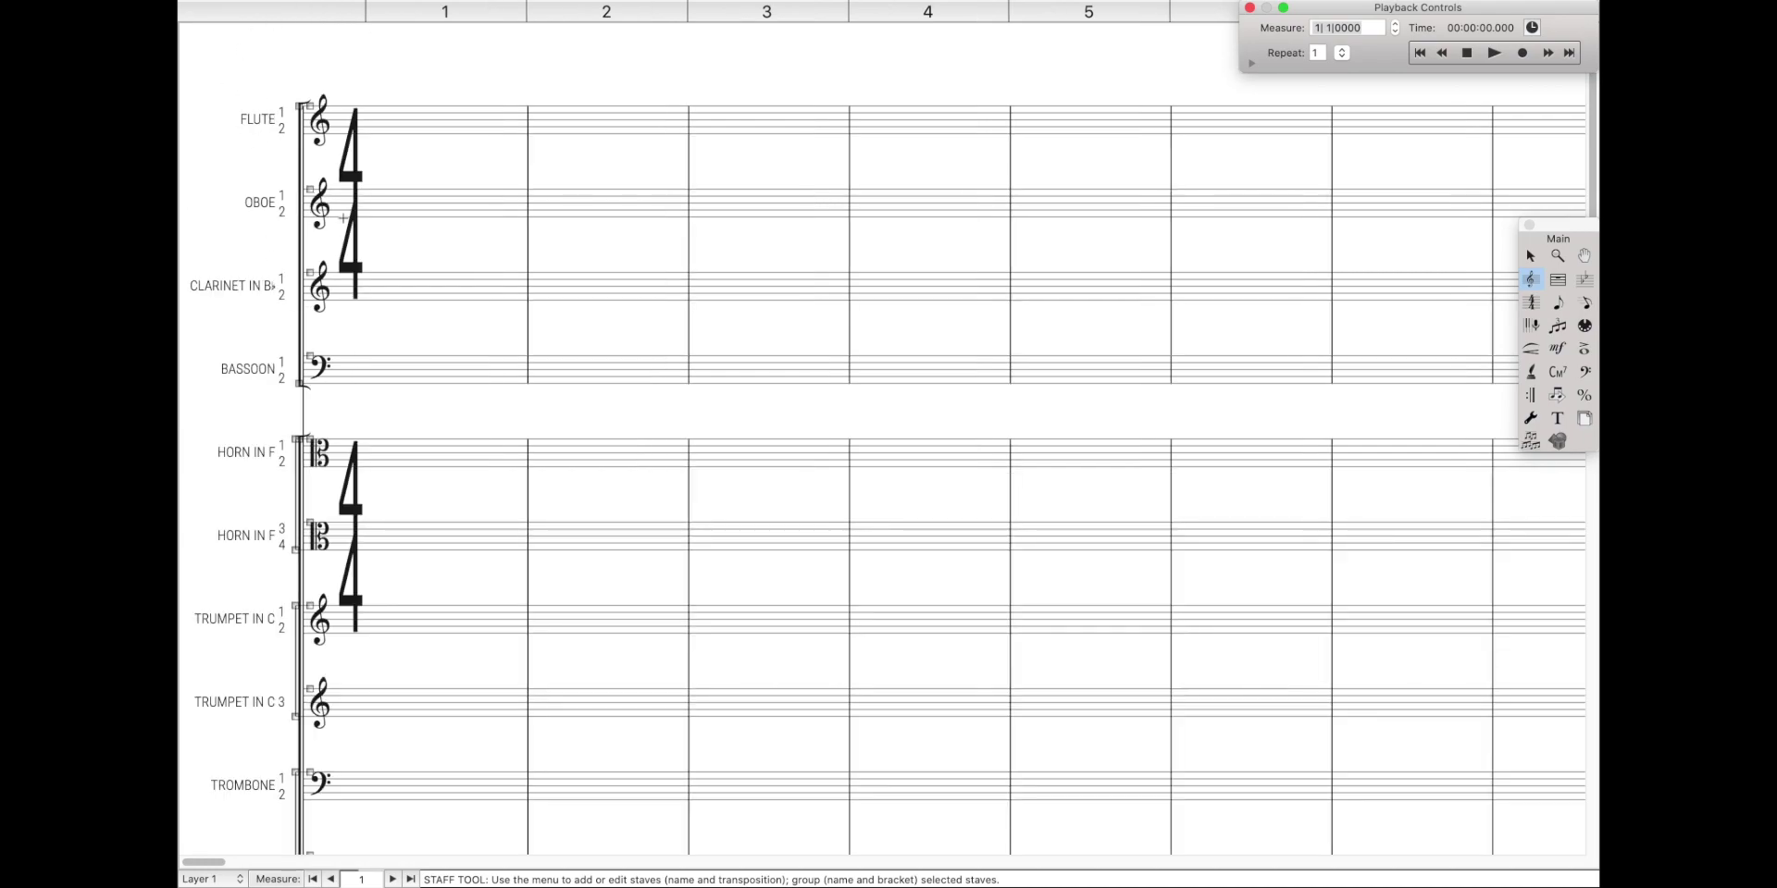
Select the Flute, Oboe, Clarinet and Bassoon staves and program them as Staff Set 2.
mouse_move(498, 5)
click(437, 10)
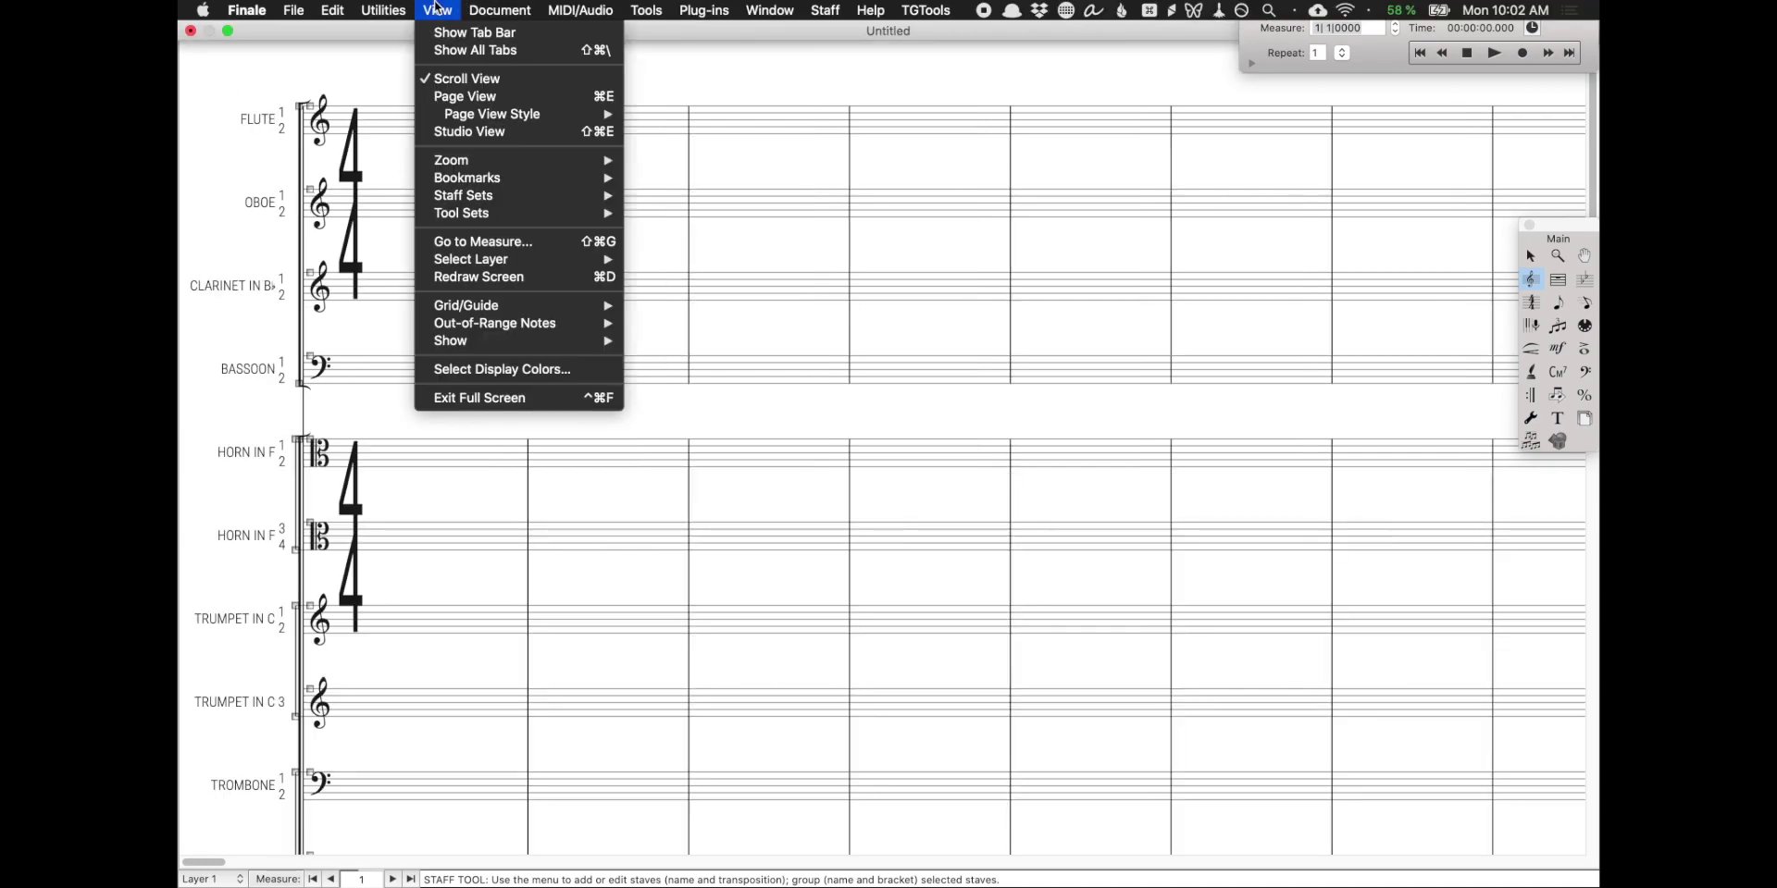
mouse_move(512, 196)
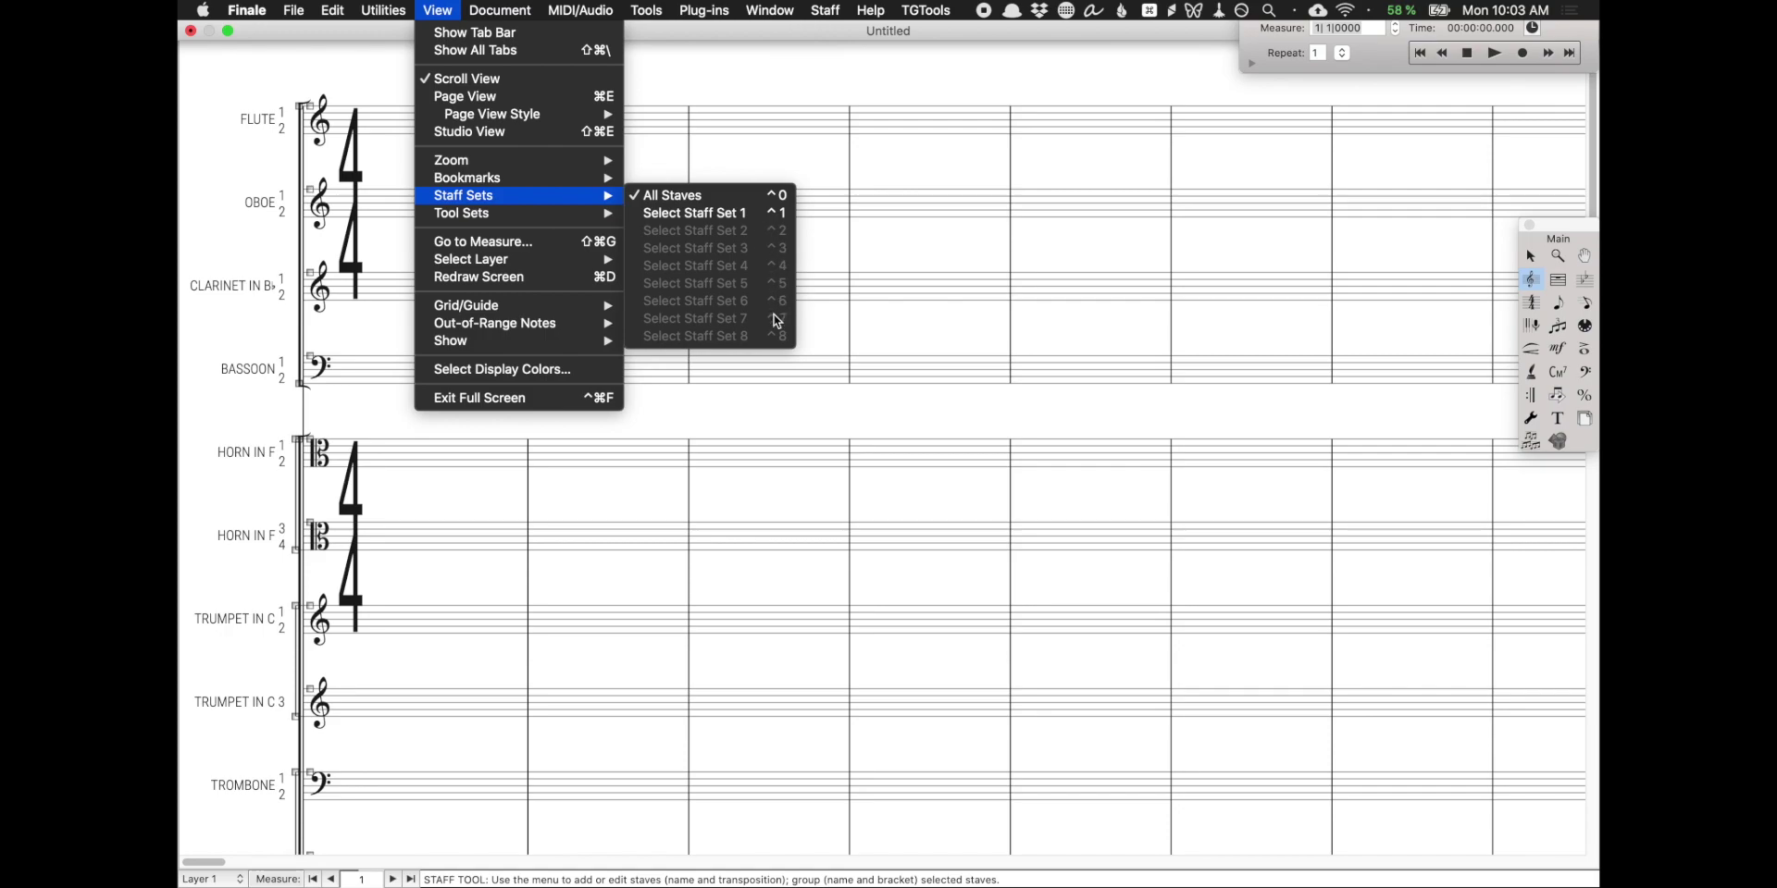
click(870, 238)
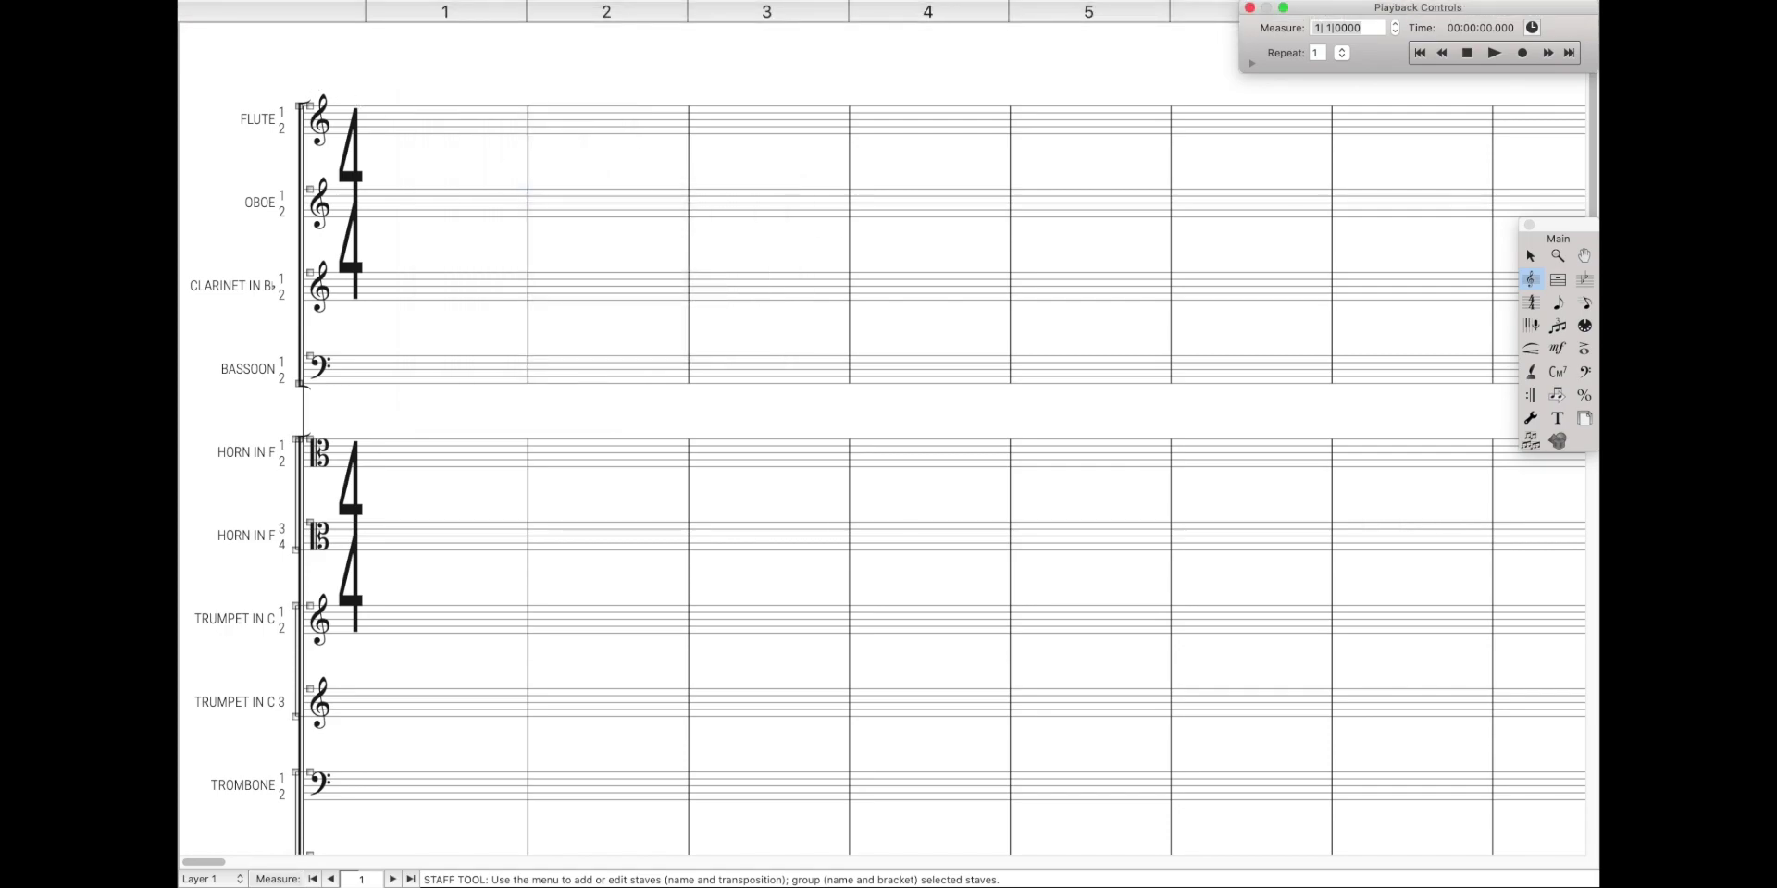
drag(258, 77, 375, 421)
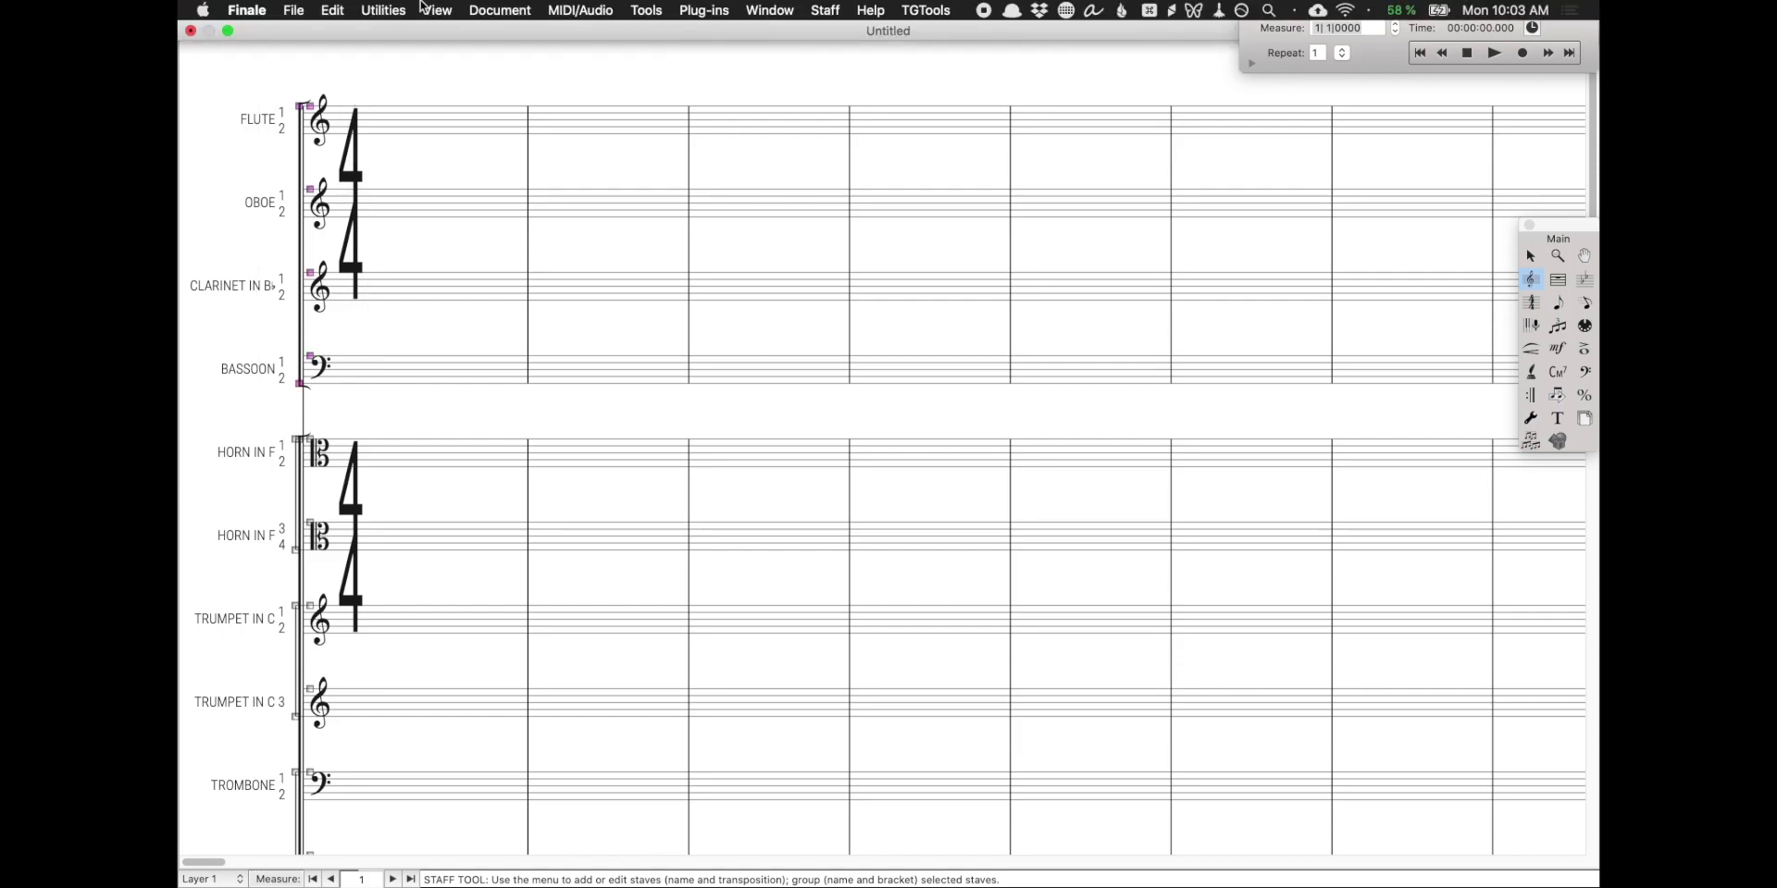
click(423, 8)
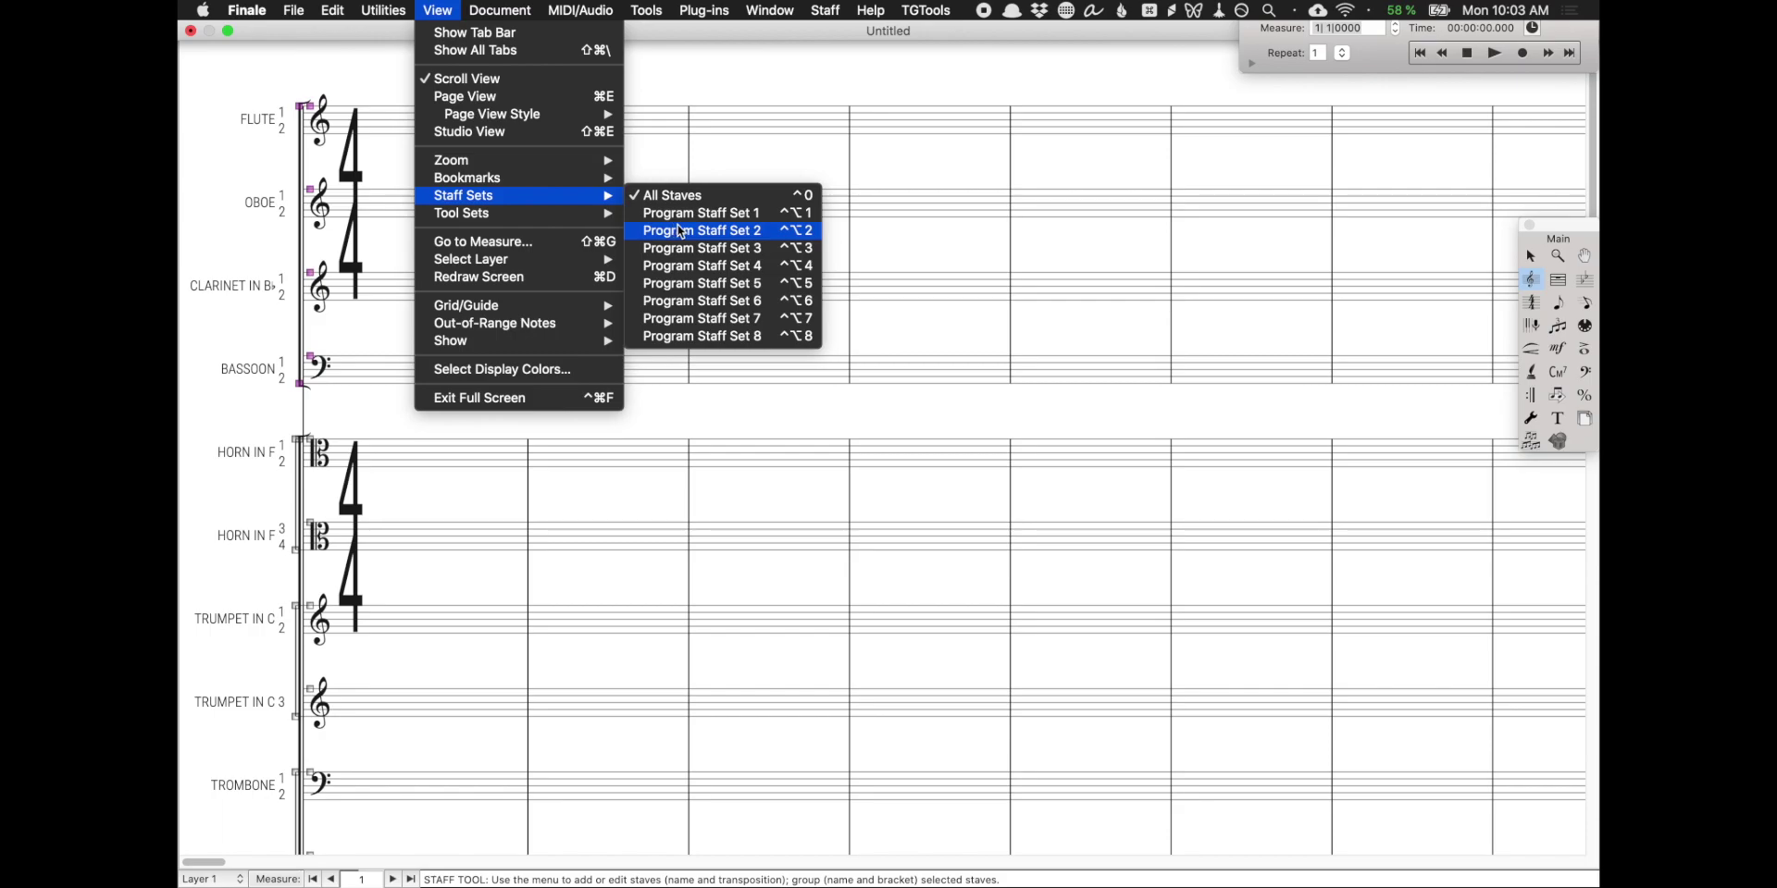
click(677, 231)
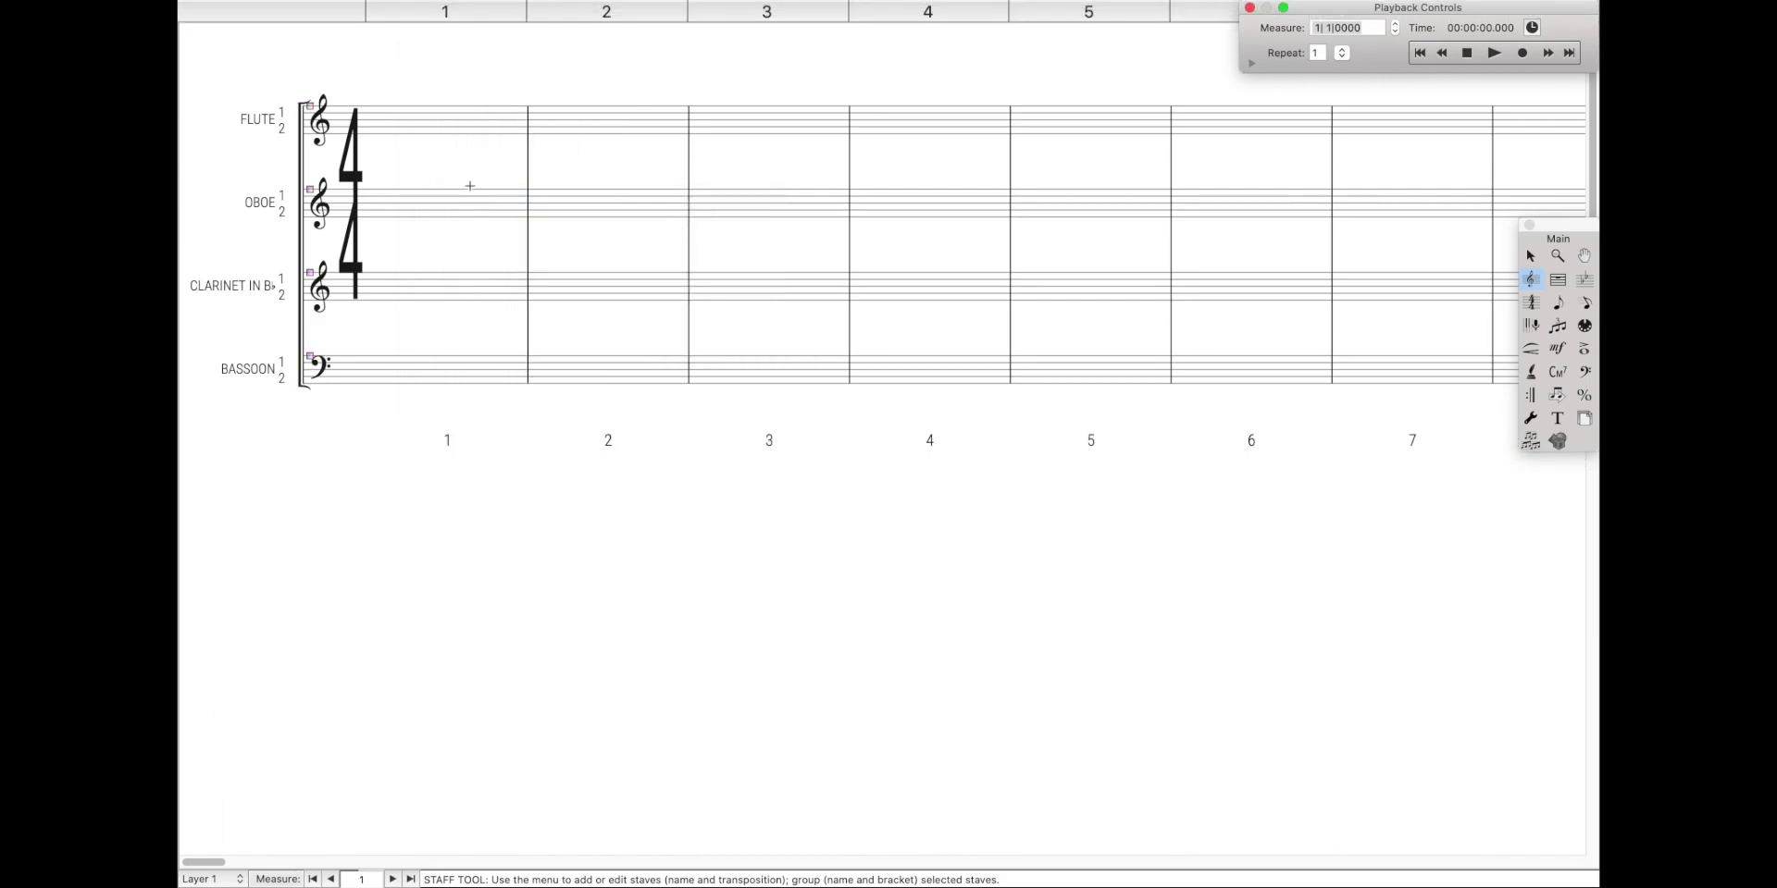
Preview Staff Set 1, then Staff Set 2, then return to All Staves by shortcut.
key(super+shift+3)
key(super+shift+2)
key(super+shift+a)
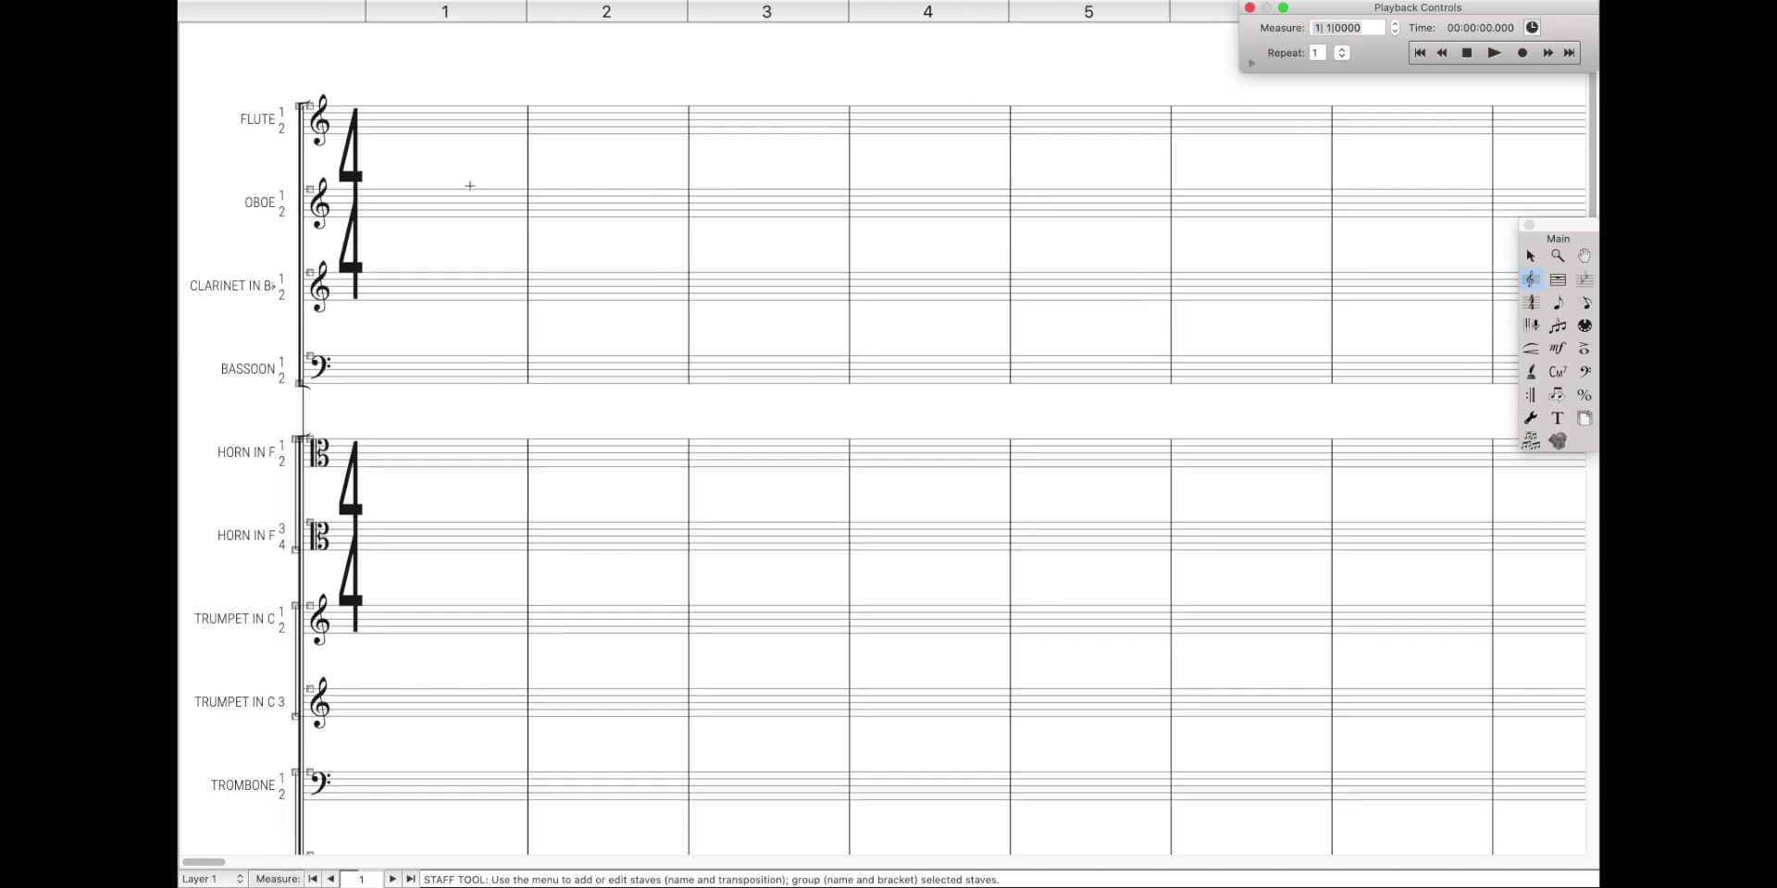